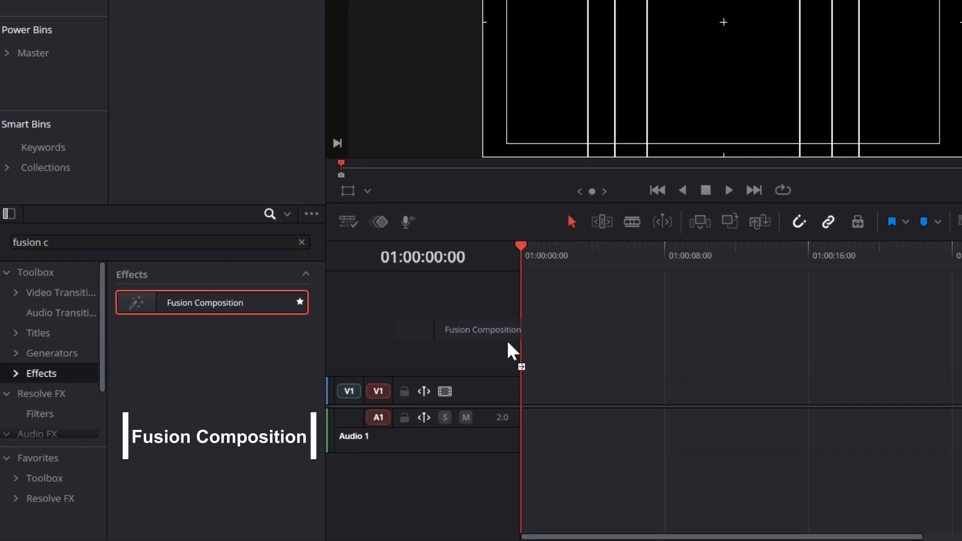
- Add a Fusion Composition at the start of video track 1 and extend the clip to about 10 seconds
left_click(671, 258)
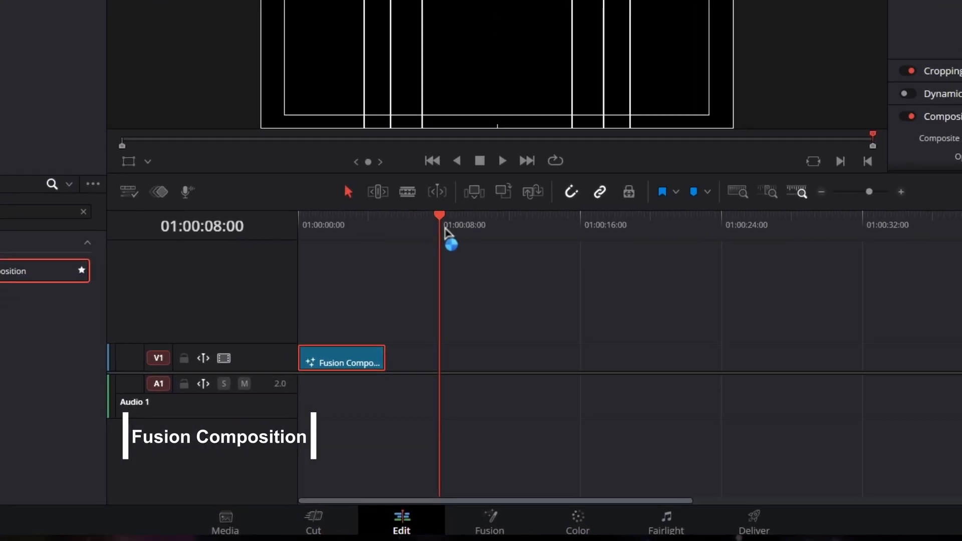
left_click_drag(444, 229, 479, 231)
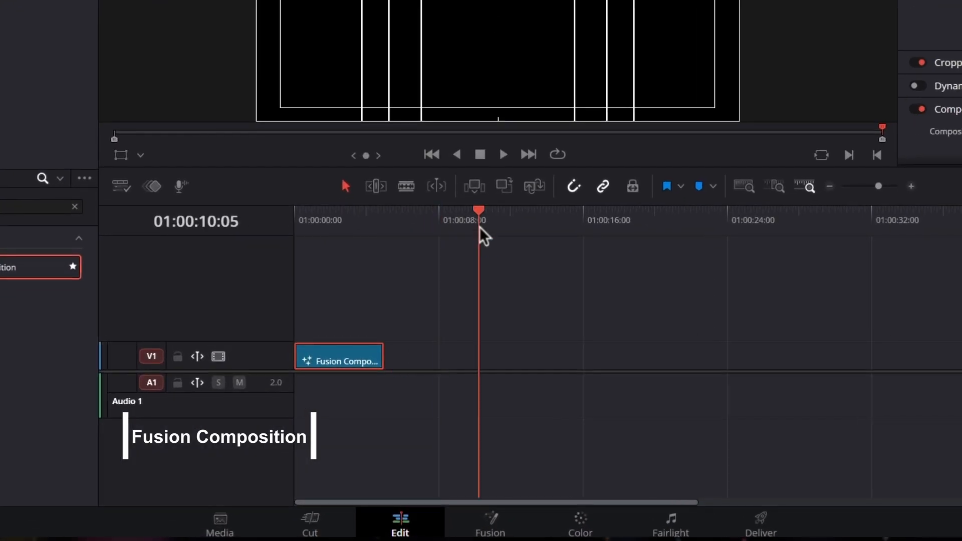
left_click_drag(382, 357, 481, 365)
left_click_drag(475, 223, 268, 232)
left_click(384, 352)
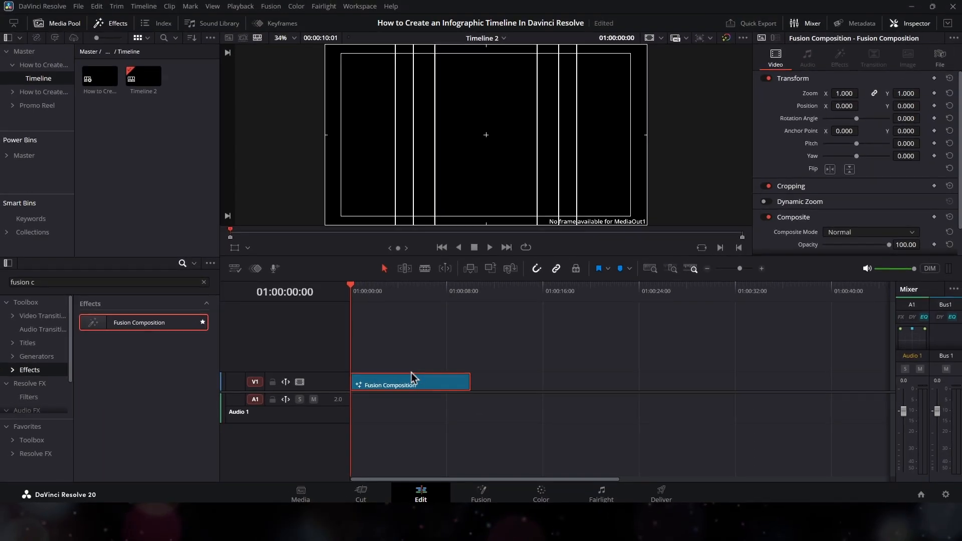
- Open the composition for node editing in Fusion, add a Text+ node and connect its output to MediaOut1
left_click(490, 523)
key("shift+space")
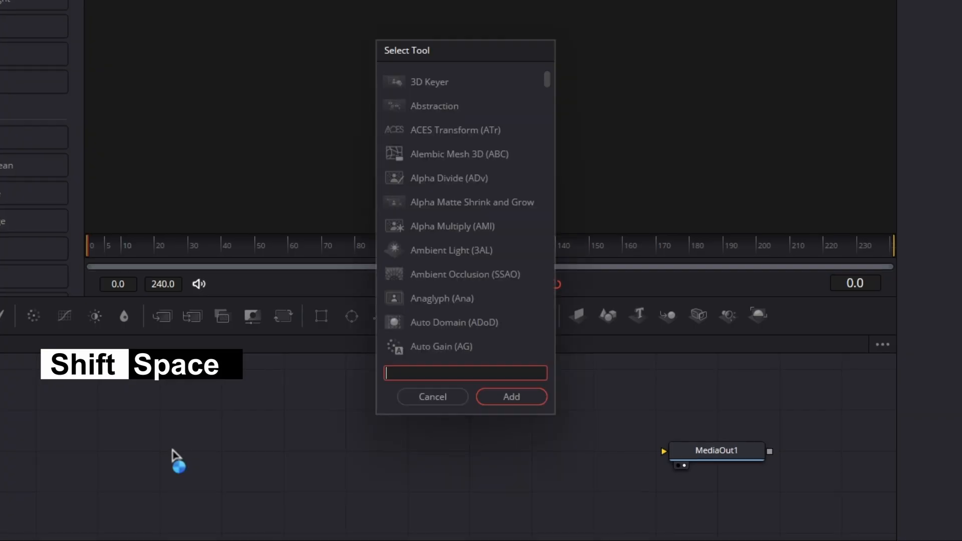
type("text")
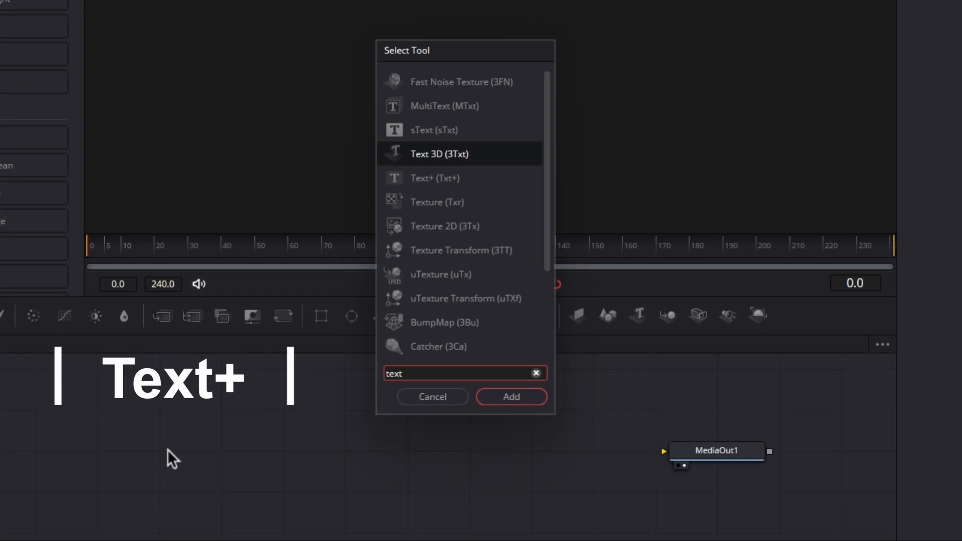
type("+")
left_click(511, 397)
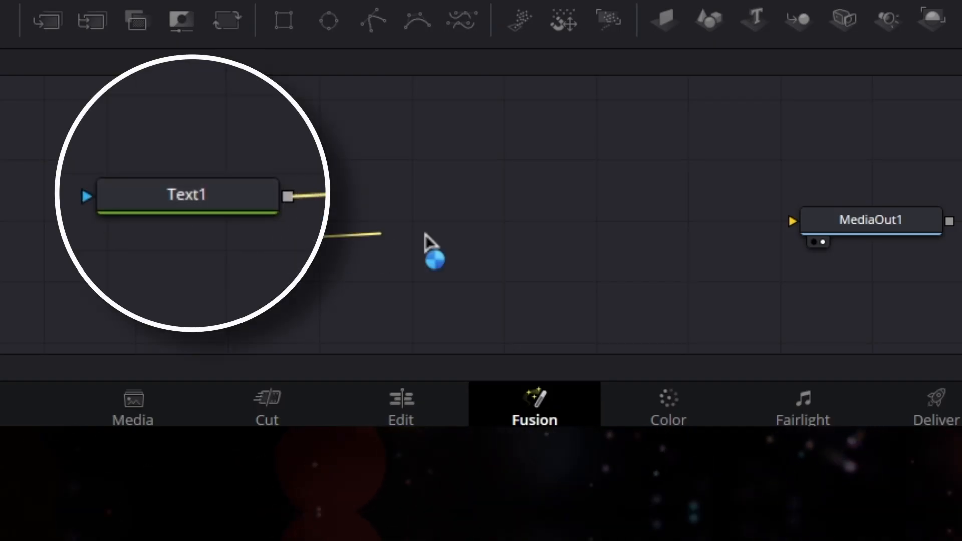
left_click_drag(425, 234, 858, 235)
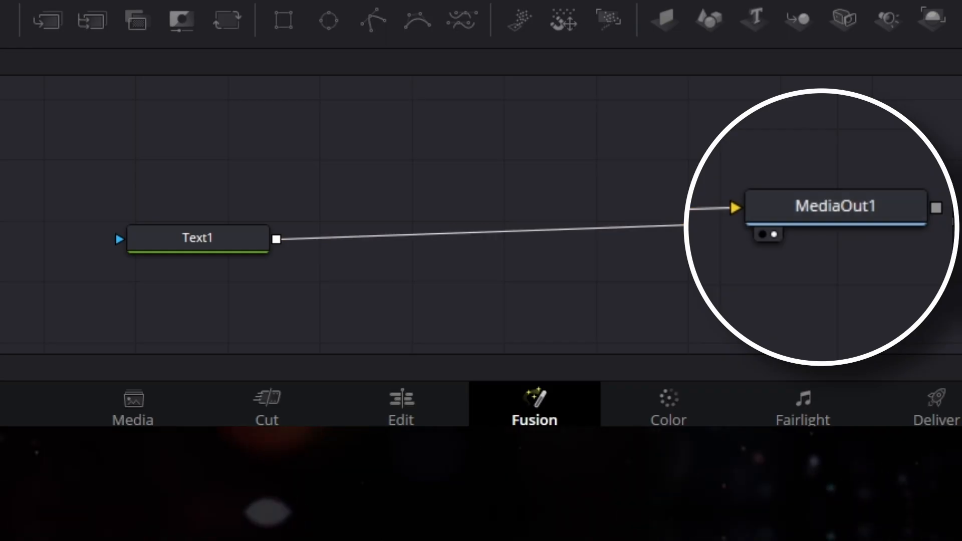
- Enter "Step 1" in the Text1 node, with the Rebellion font in Regular and a size of 0.0669
left_click(205, 239)
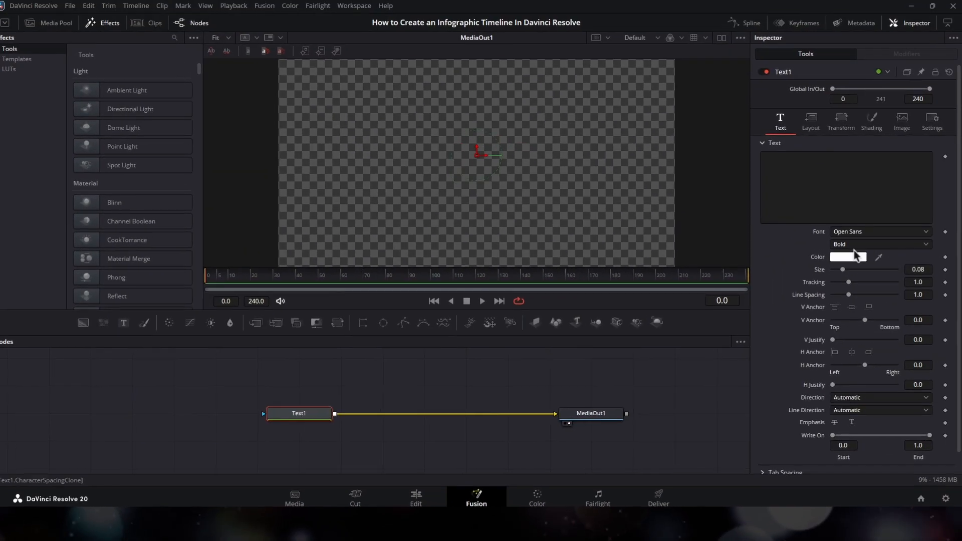
left_click(857, 70)
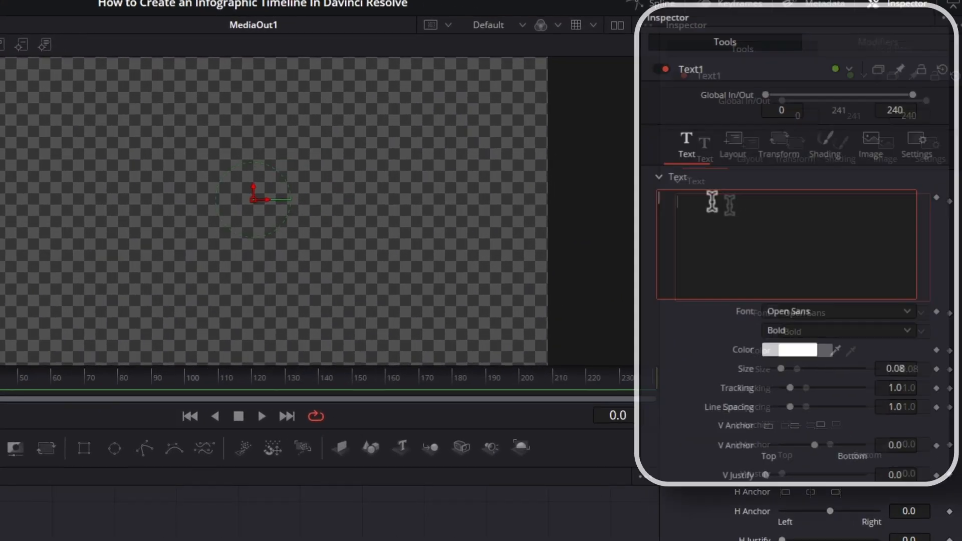
type("Step 1")
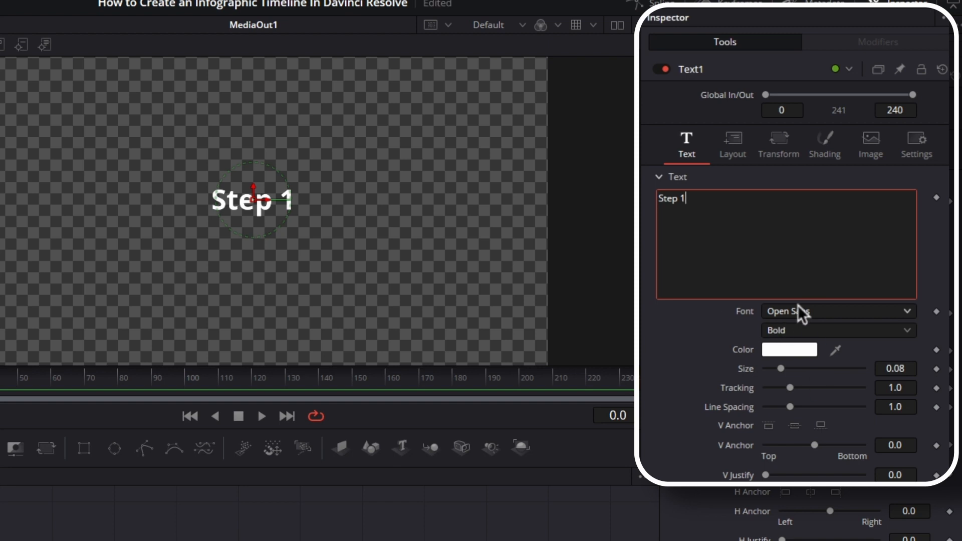
left_click(802, 311)
scroll(840, 504, "down", 5)
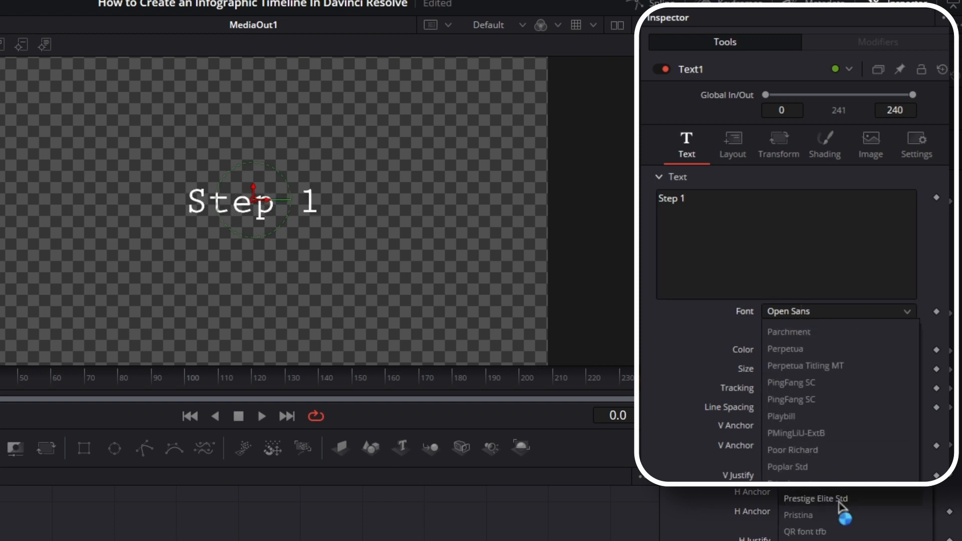
left_click(806, 540)
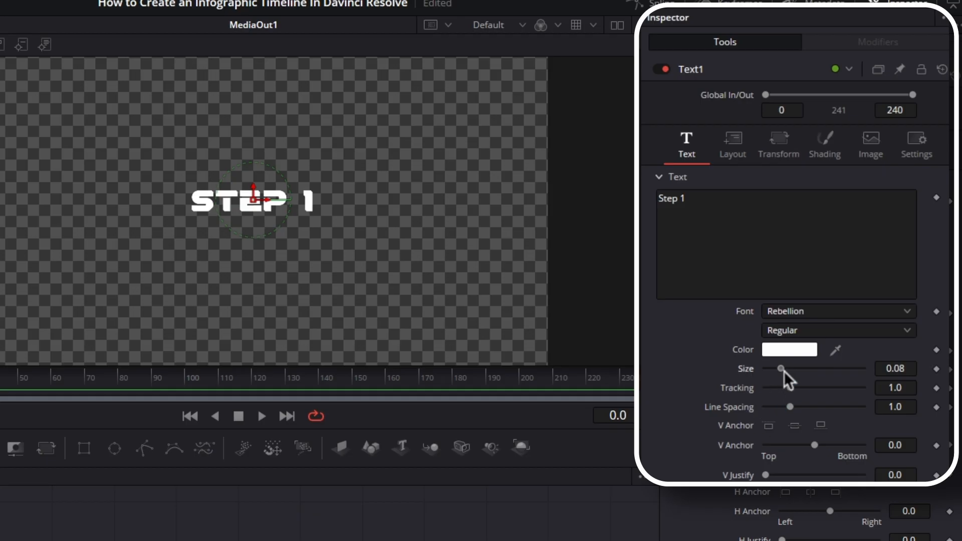
left_click_drag(784, 370, 788, 369)
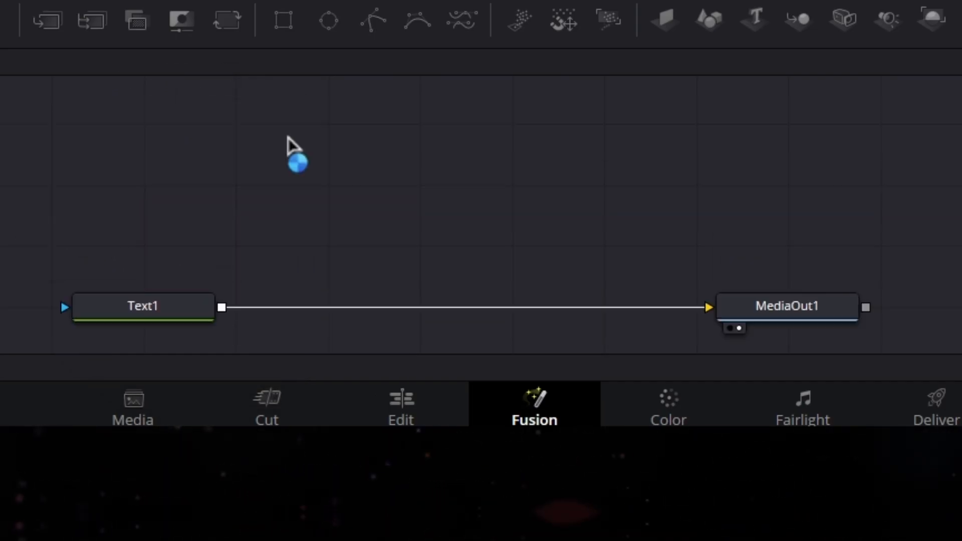
- Paste two copies of the Text1 node and merge each in turn into the connection between Text1 and MediaOut1
key("ctrl+v")
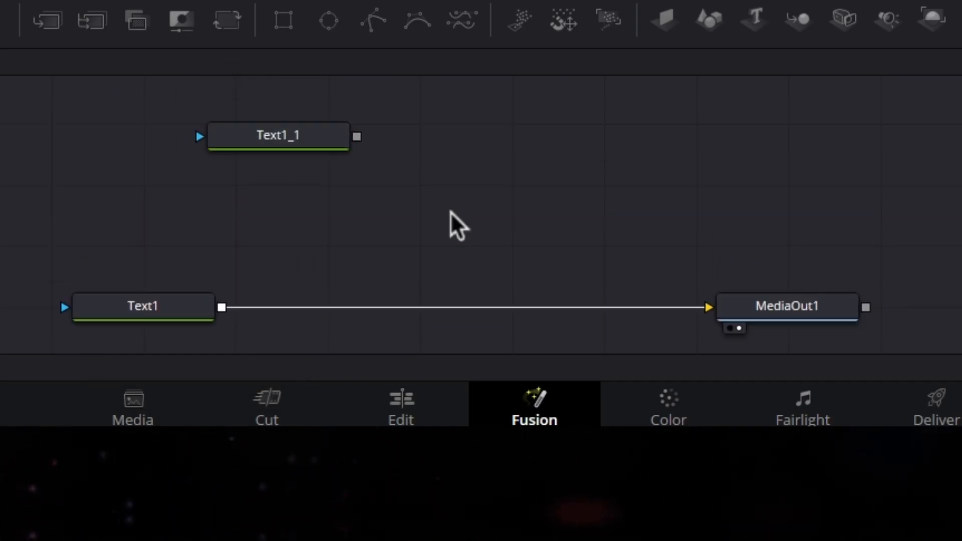
key("ctrl+v")
left_click_drag(451, 213, 532, 141)
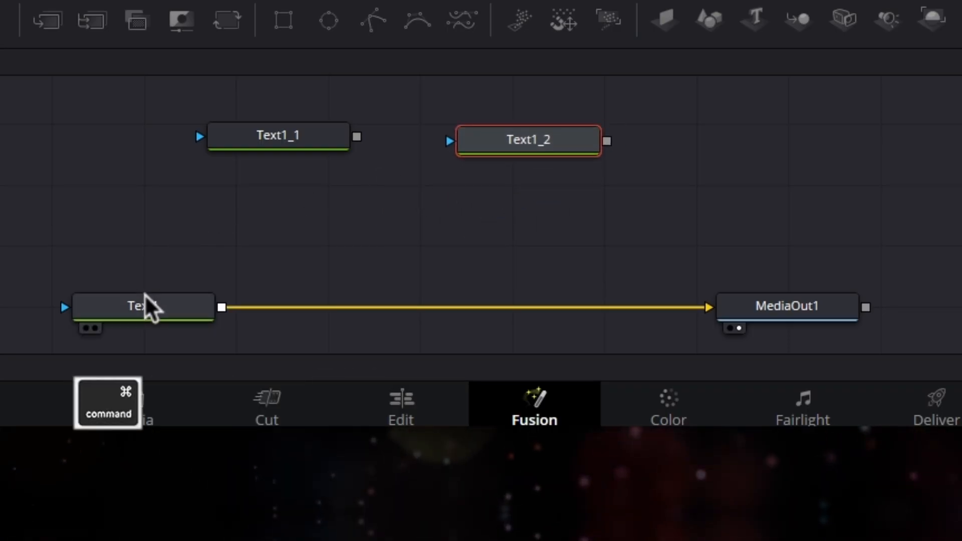
left_click_drag(149, 299, 129, 312)
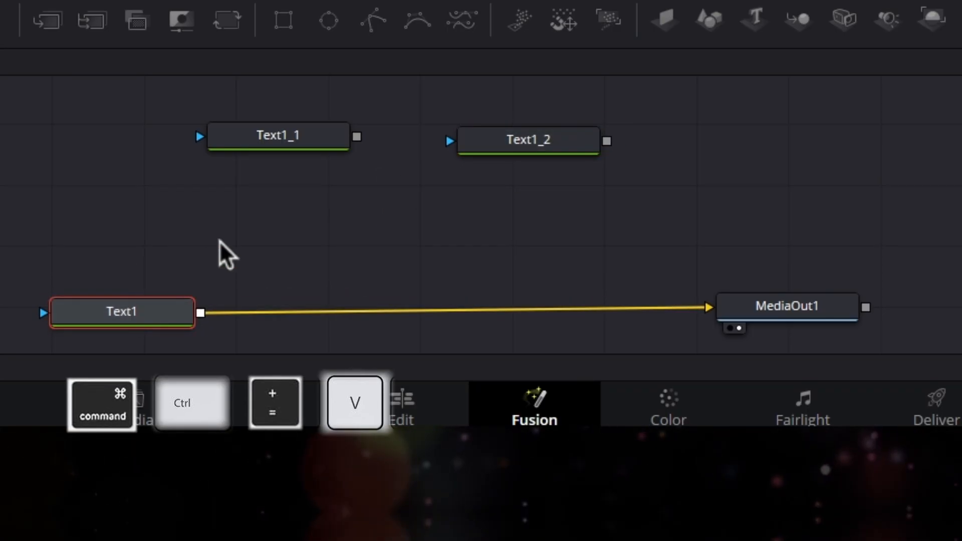
left_click_drag(312, 146, 197, 316)
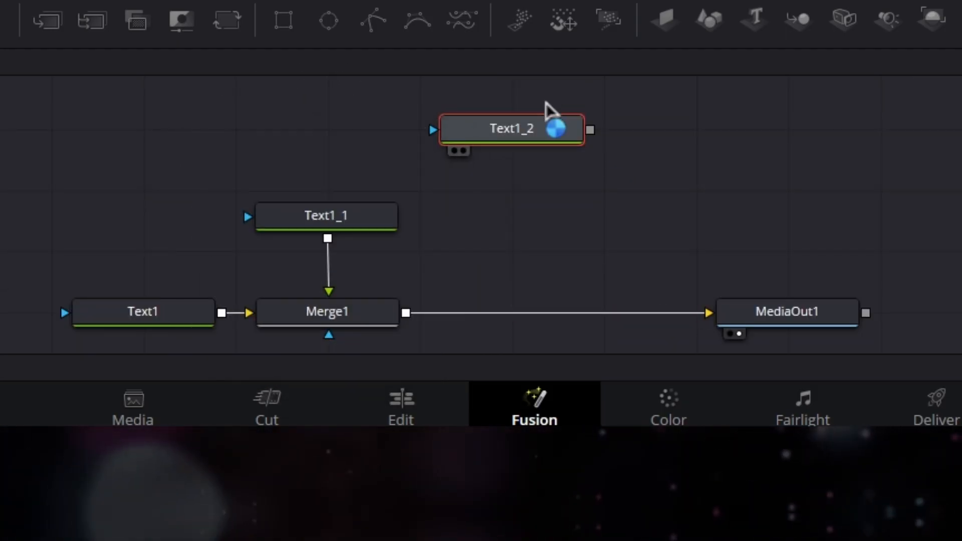
left_click_drag(540, 136, 455, 312)
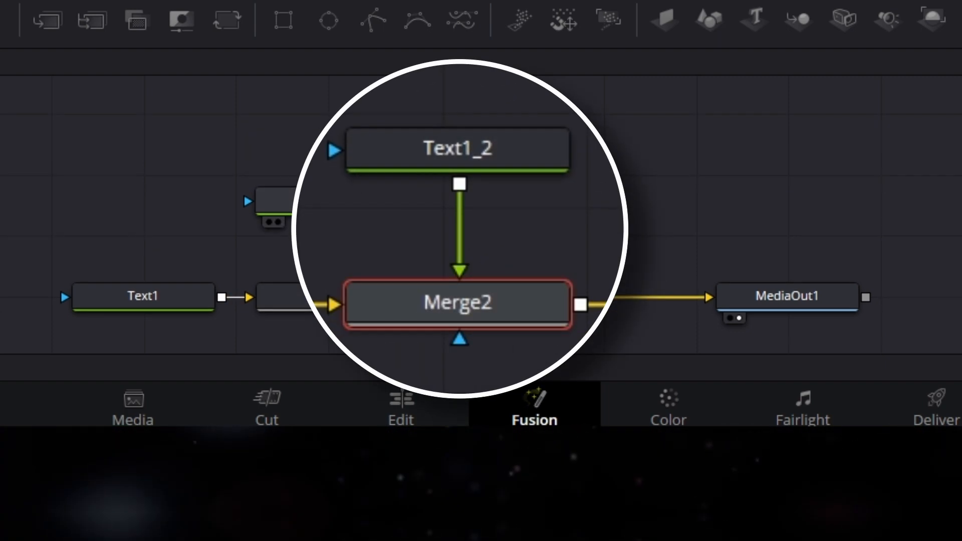
- Change the text of Text1_1 to "Step 2" and the text of Text1_2 to "Step 3"
left_click(333, 208)
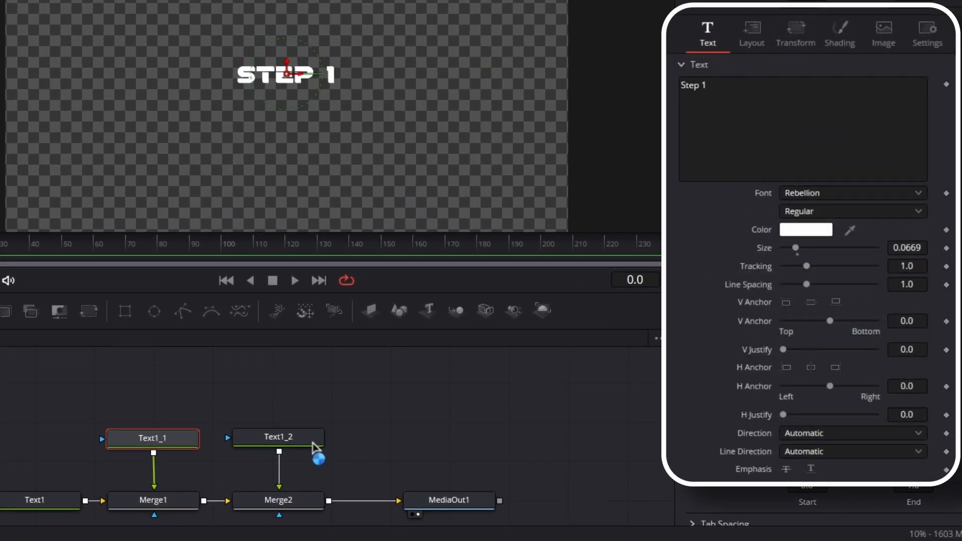
left_click(716, 101)
key("BackSpace")
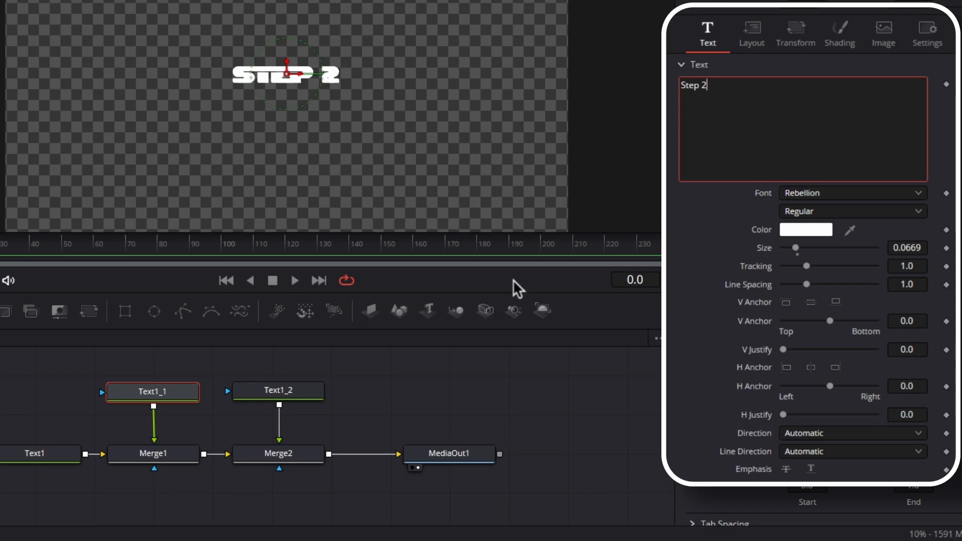
left_click(289, 392)
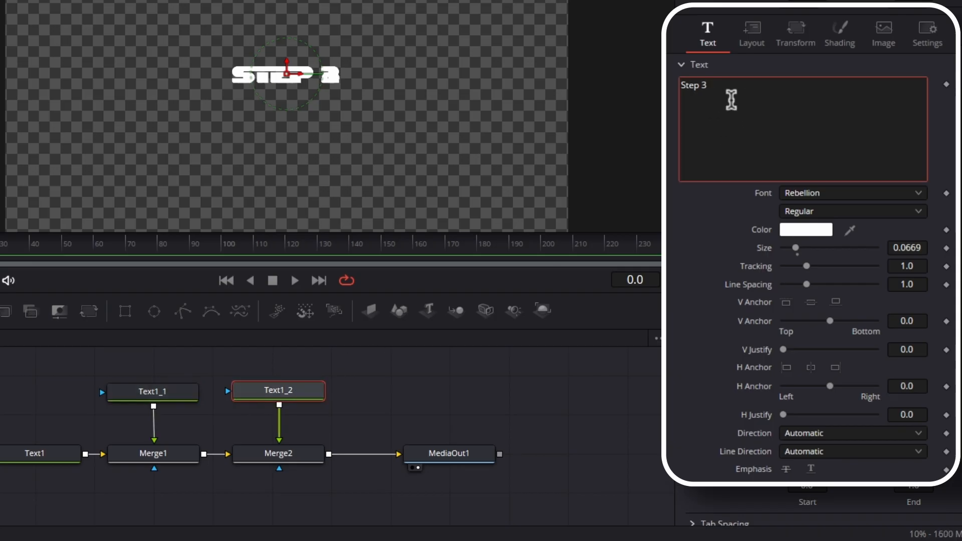
- Spread the three texts in a horizontal row using their layout Center X, with Step 1 at 0.189 and Step 3 on the right
left_click(752, 33)
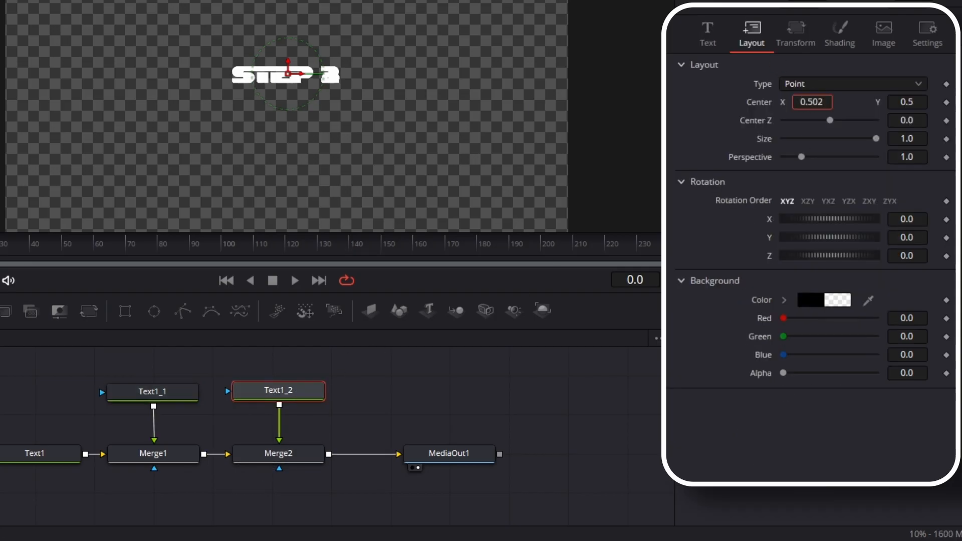
left_click(150, 392)
left_click(752, 32)
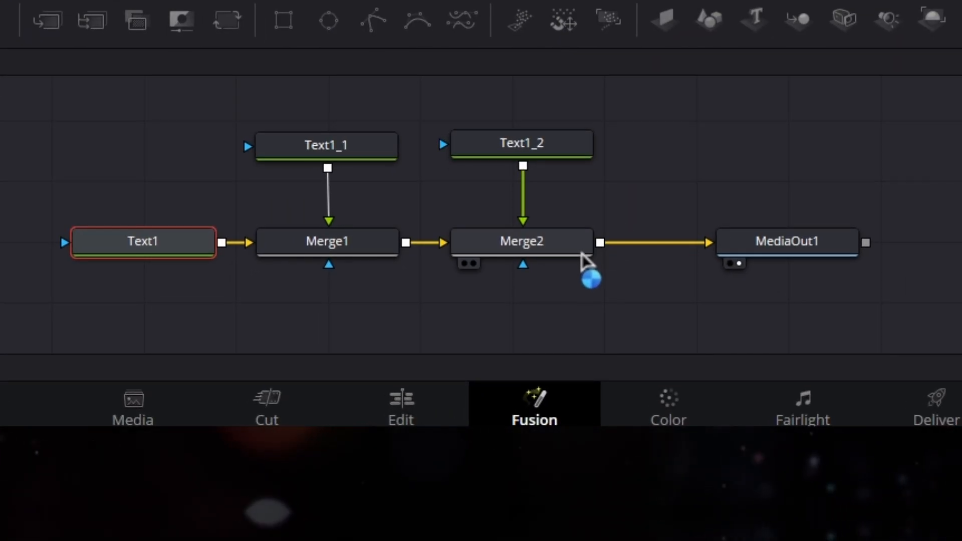
- Add a Background node to the composition below the text nodes
key("shift+space")
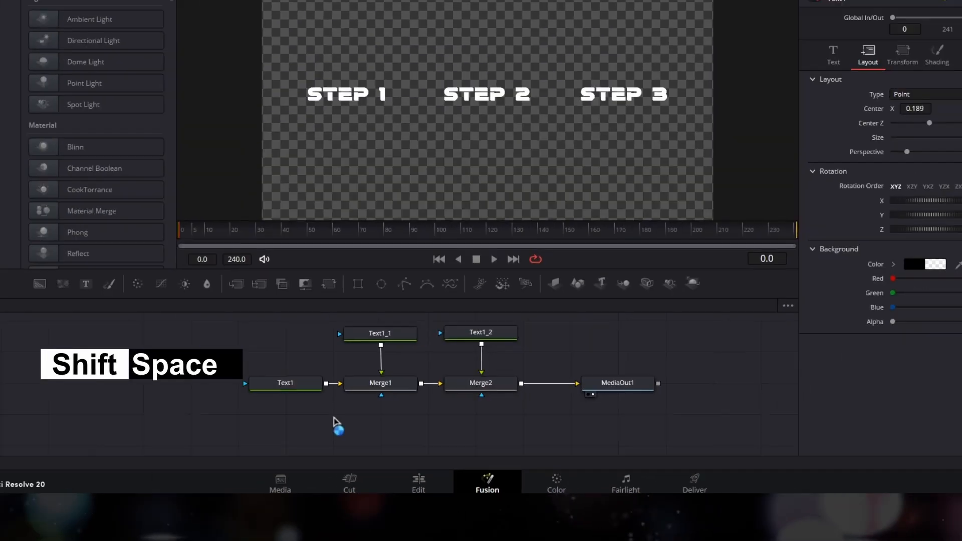
type("text+")
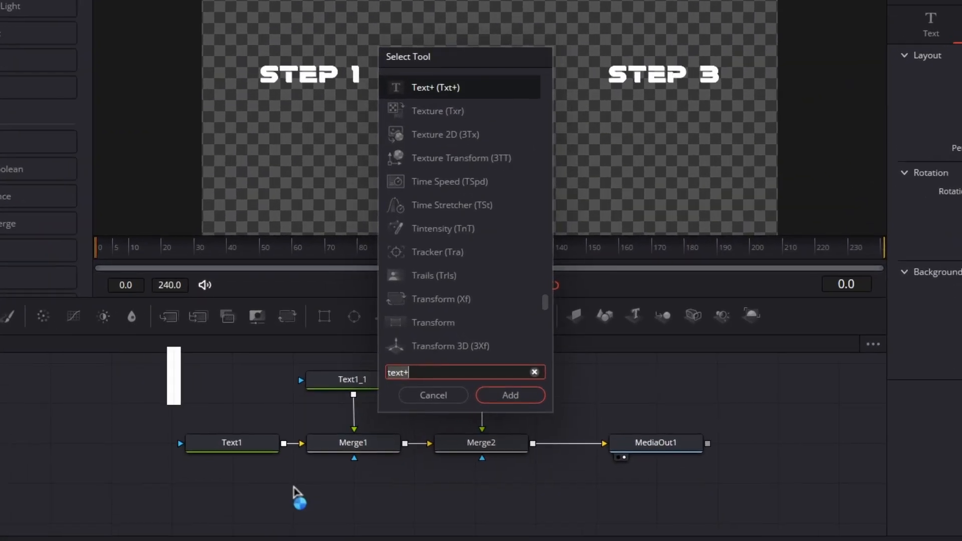
key("BackSpace")
key("BackSpace")
key("BackSpace")
key("BackSpace")
key("BackSpace")
type("bg")
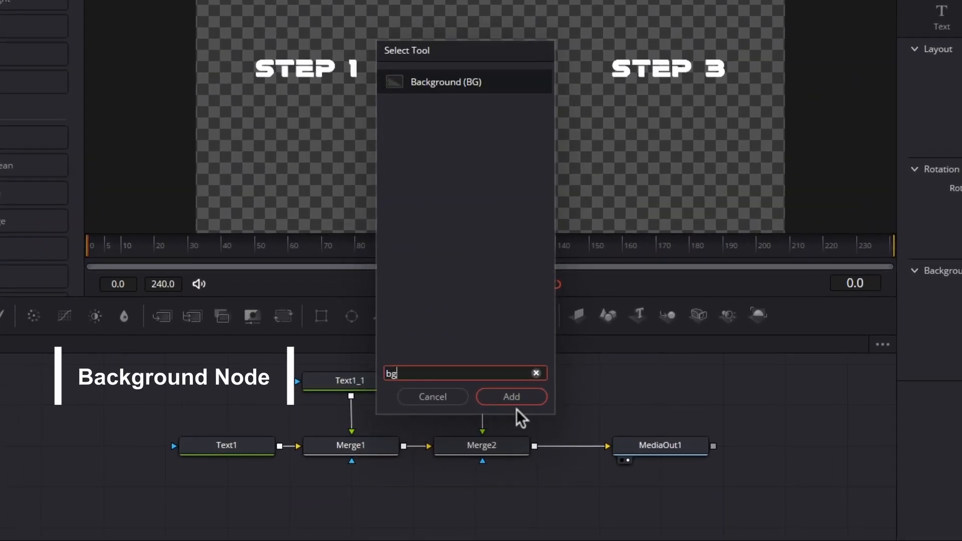
key("Return")
- Add a Mask Paint node that feeds the mask input of Background1
key("shift+space")
type("mas")
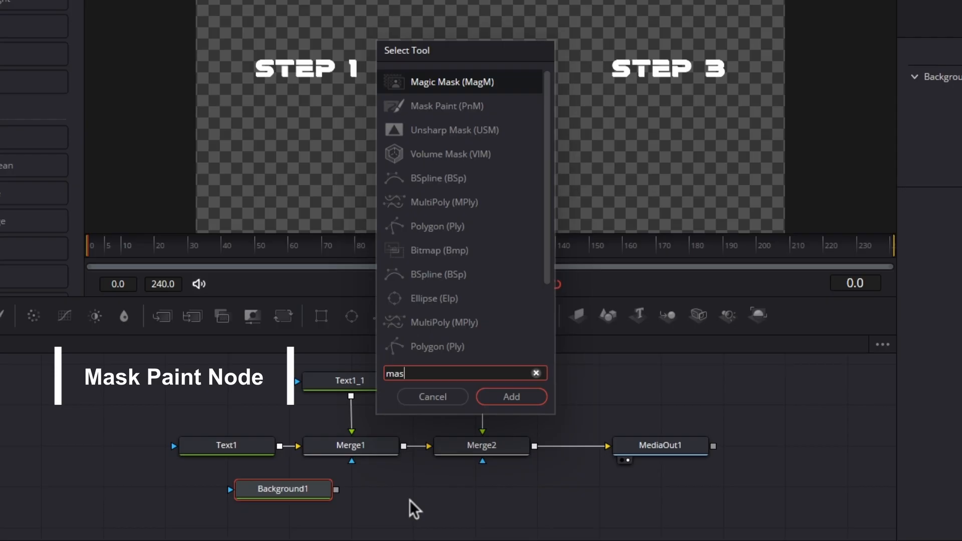
type("k paint")
key("Return")
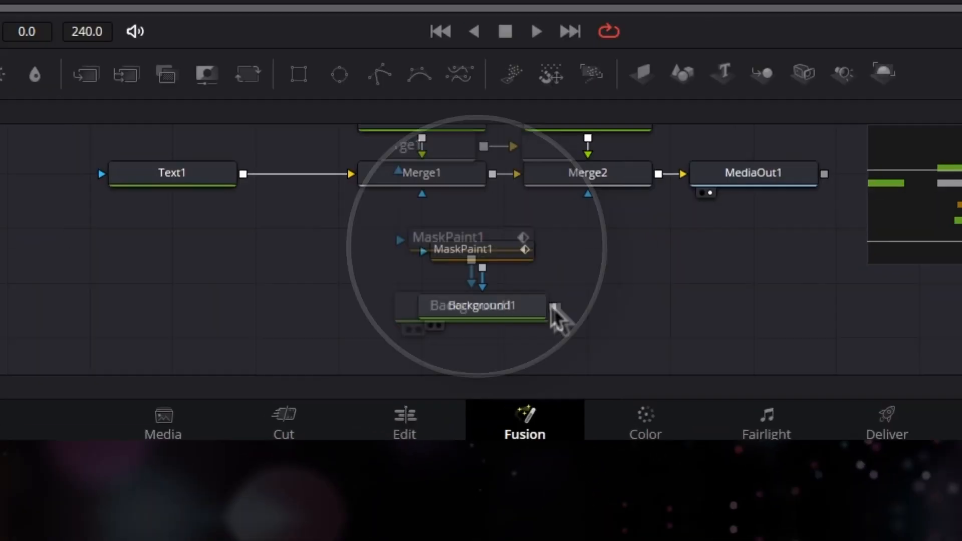
- Merge the output of Background1 over the output of Merge2 and select the new merge node
left_click_drag(553, 306, 645, 323)
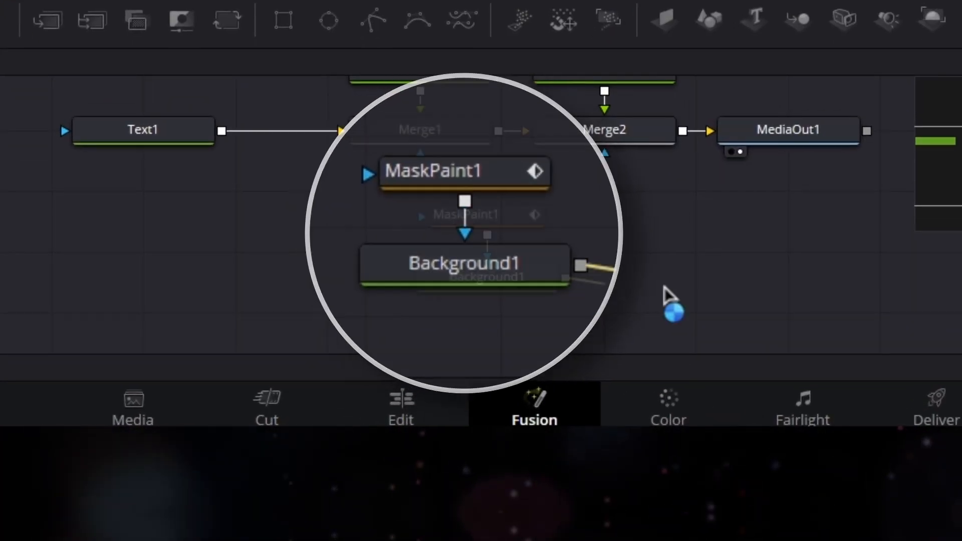
left_click_drag(664, 287, 684, 133)
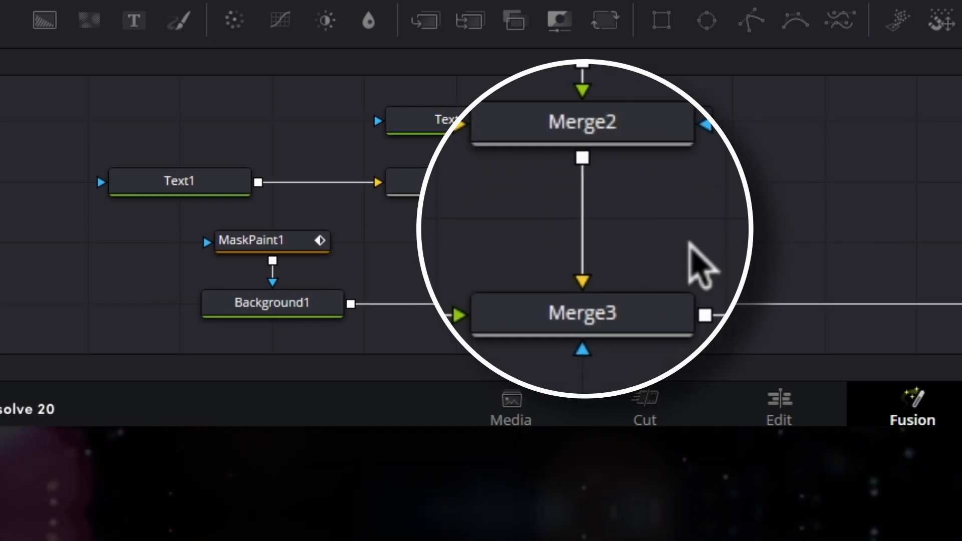
left_click(594, 316)
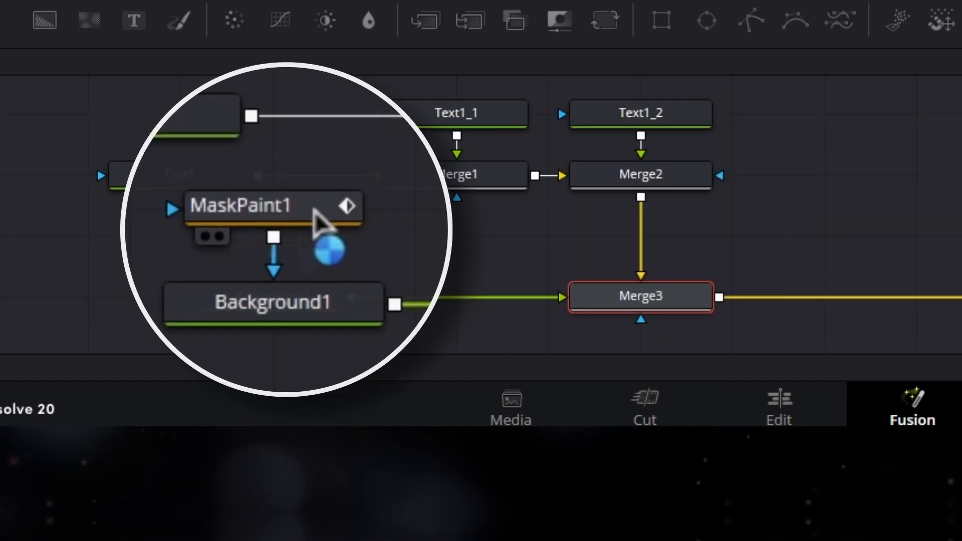
- With MaskPaint1, draw a straight horizontal PolylineStroke below the texts, running from under Step 1 to under Step 3
left_click(303, 207)
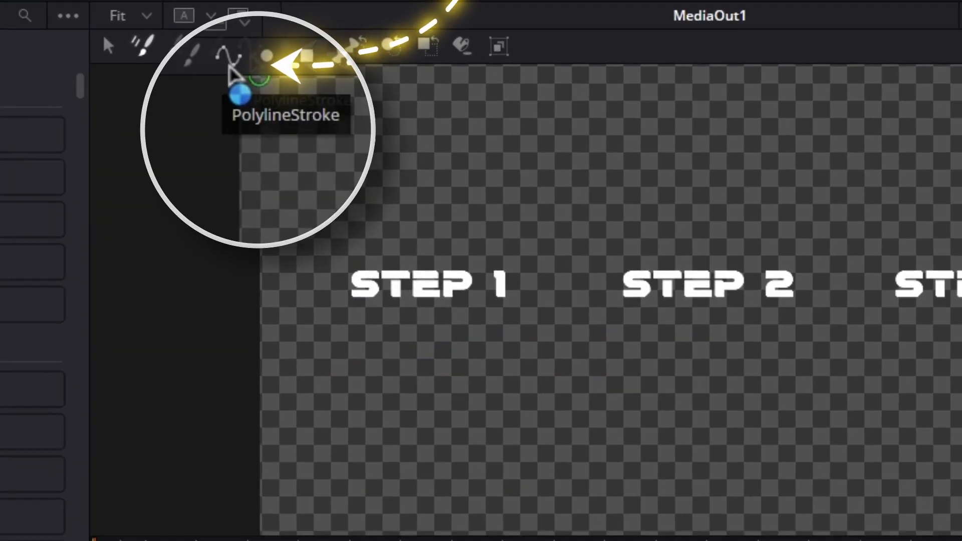
left_click(224, 67)
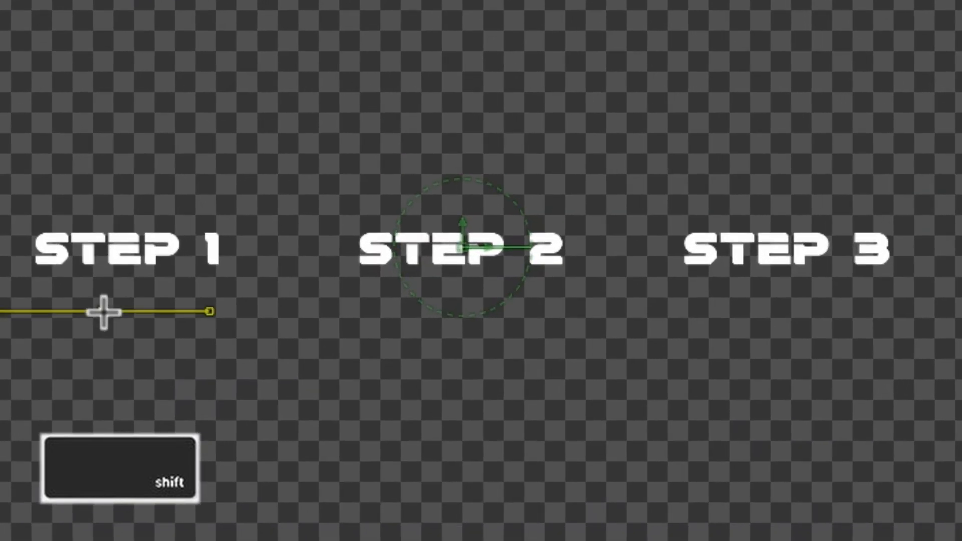
left_click(805, 310, "shift")
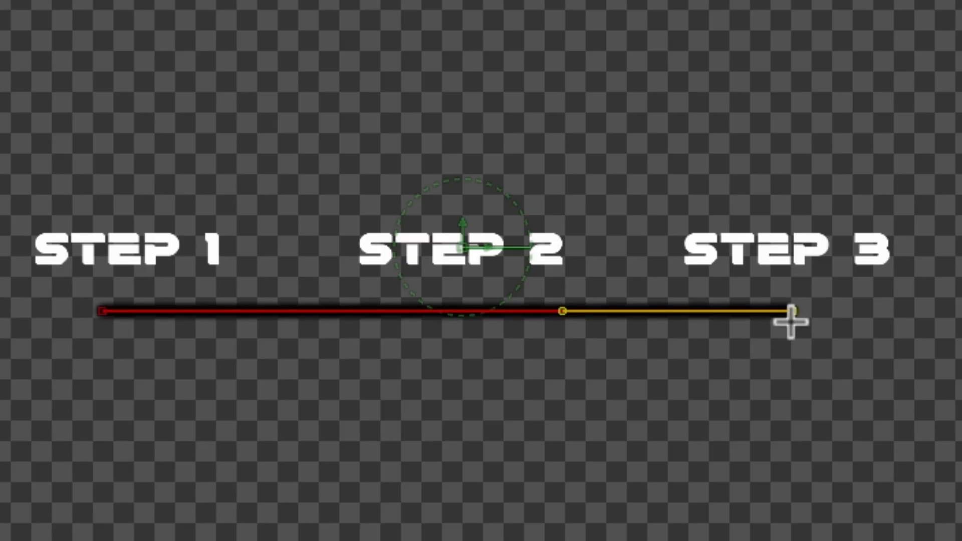
key("shift")
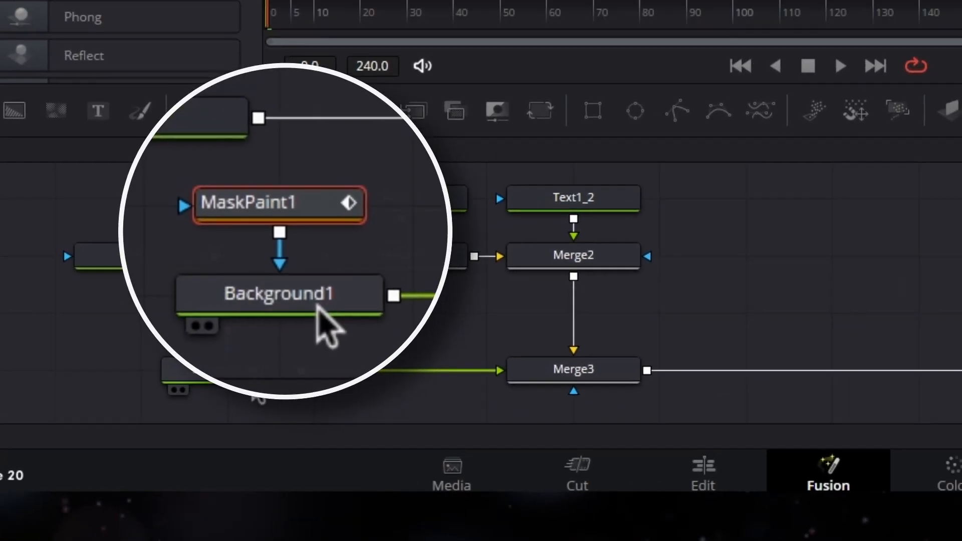
- Give the MaskPaint1 polyline stroke a square brush shape and reduce its size to 0.0157
left_click(328, 290)
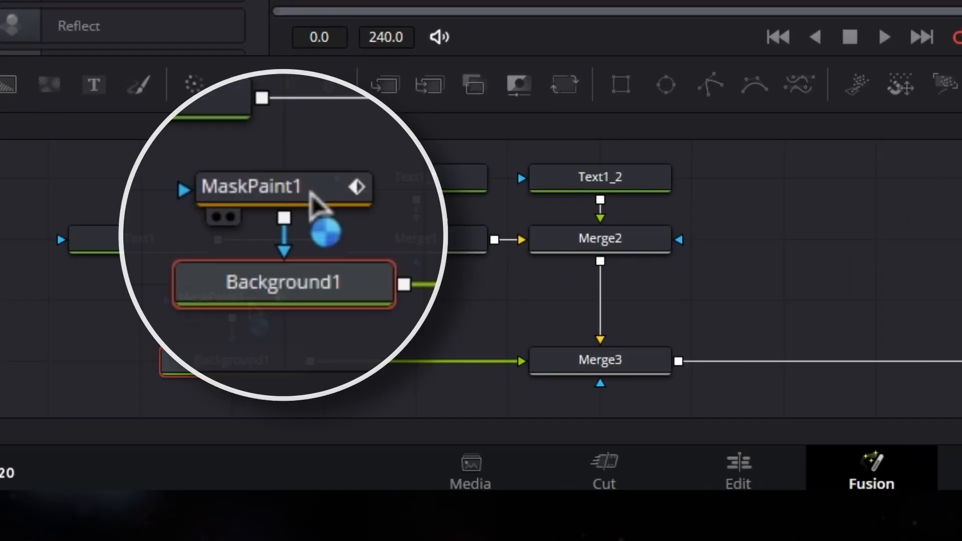
left_click(309, 195)
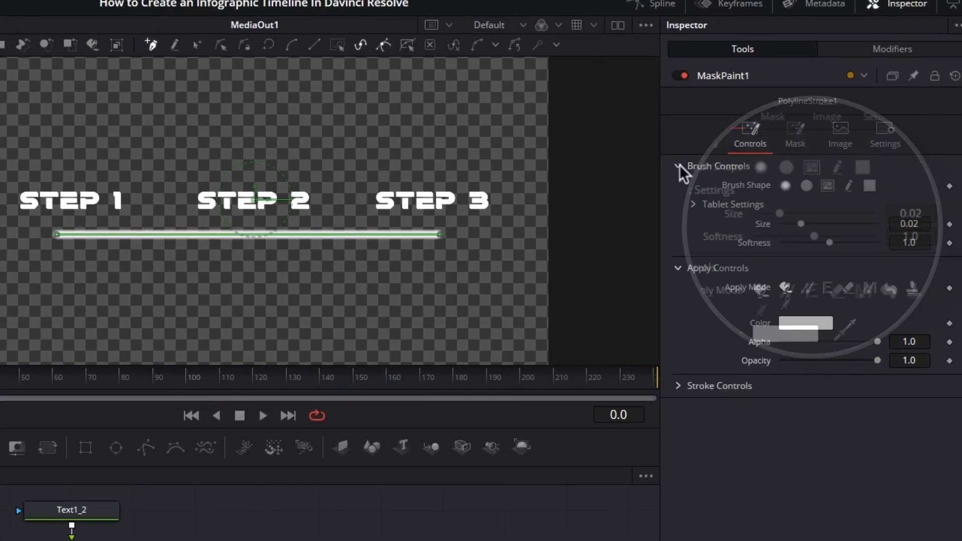
left_click(870, 186)
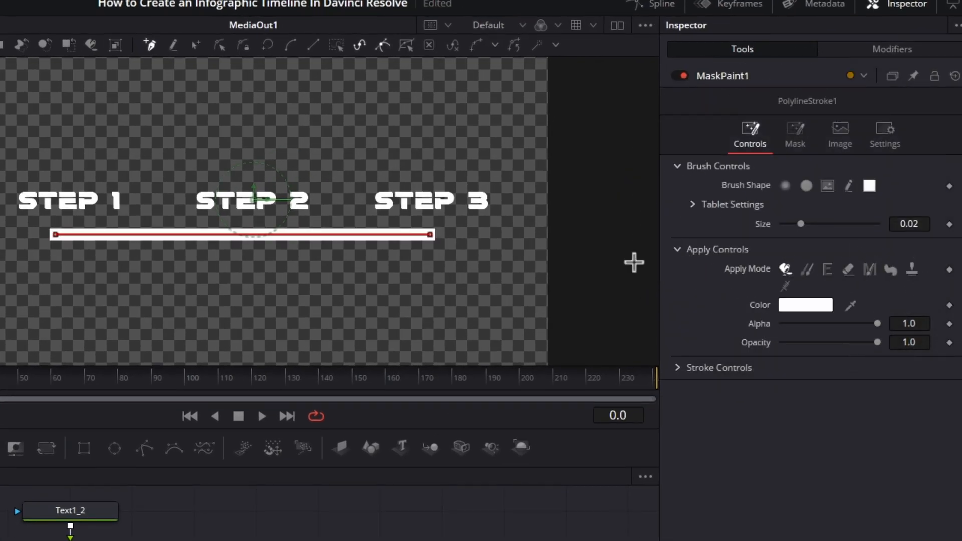
left_click_drag(806, 228, 803, 228)
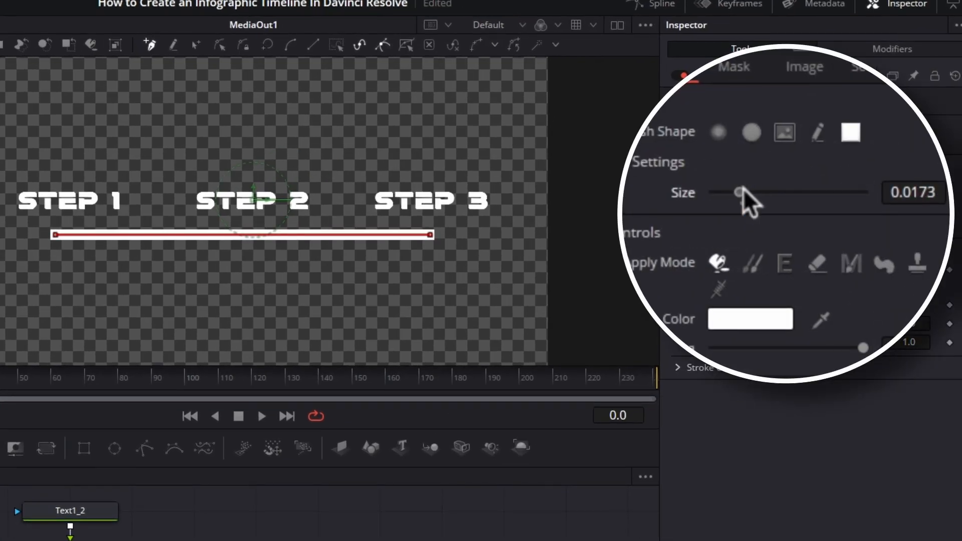
left_click_drag(743, 189, 741, 188)
- Add a second, unconnected Background node and place it below Background1
left_click(326, 470)
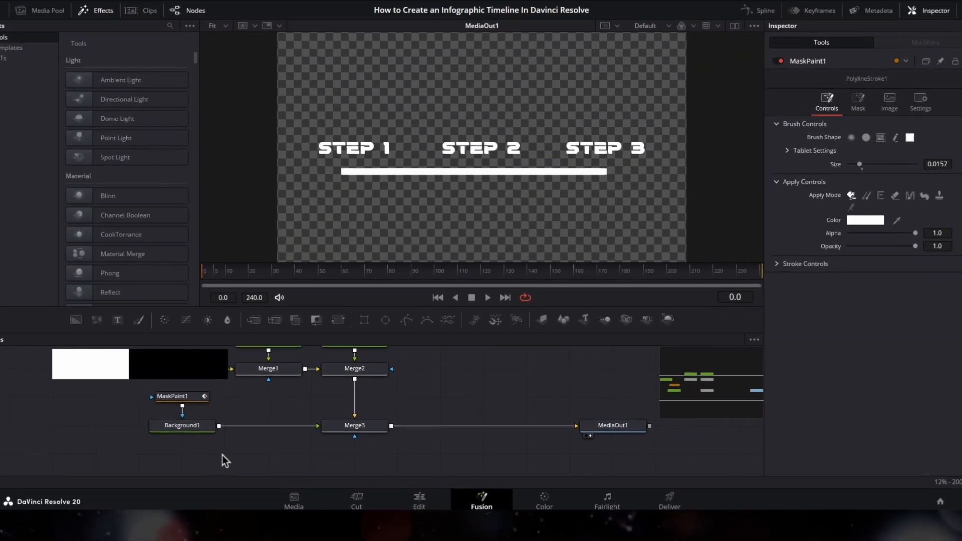
key("shift+space")
type("Mask Paint")
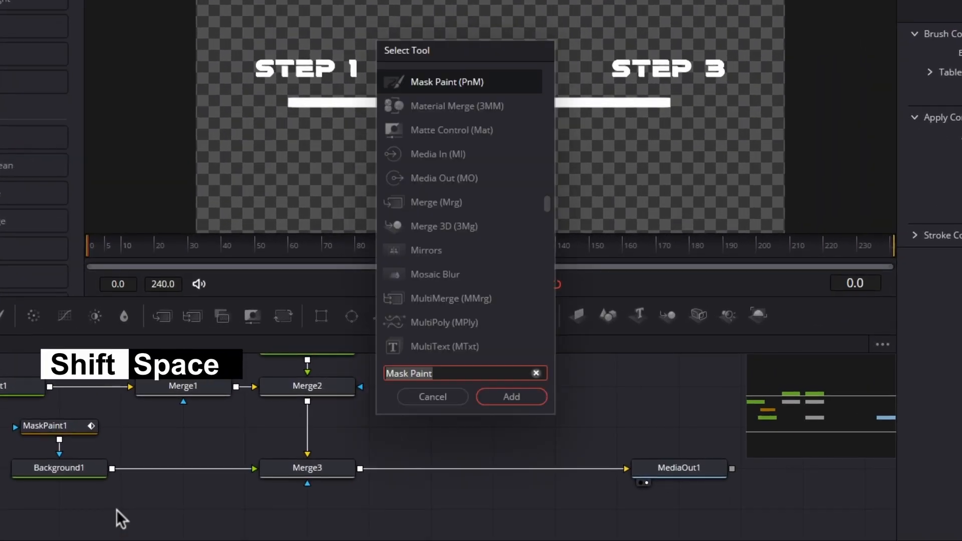
type("Bg")
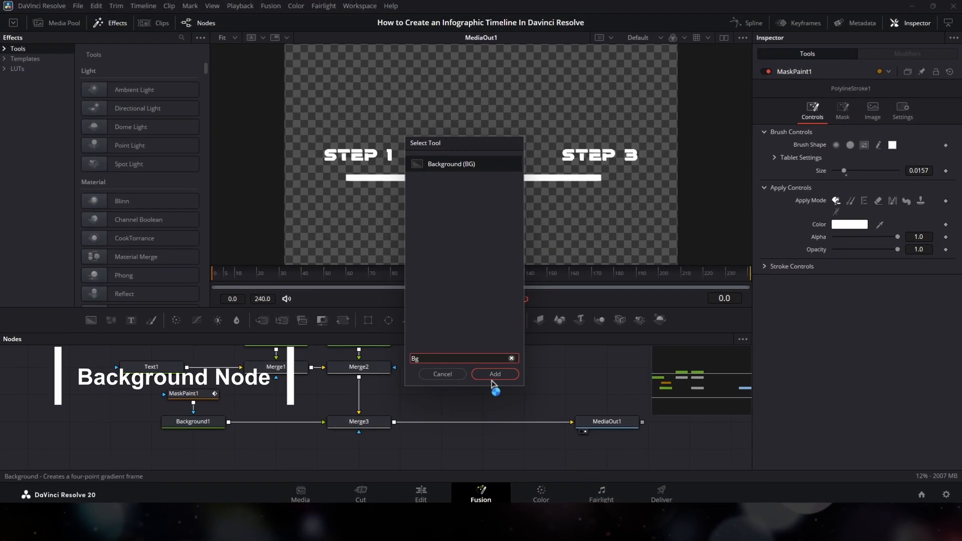
left_click(493, 379)
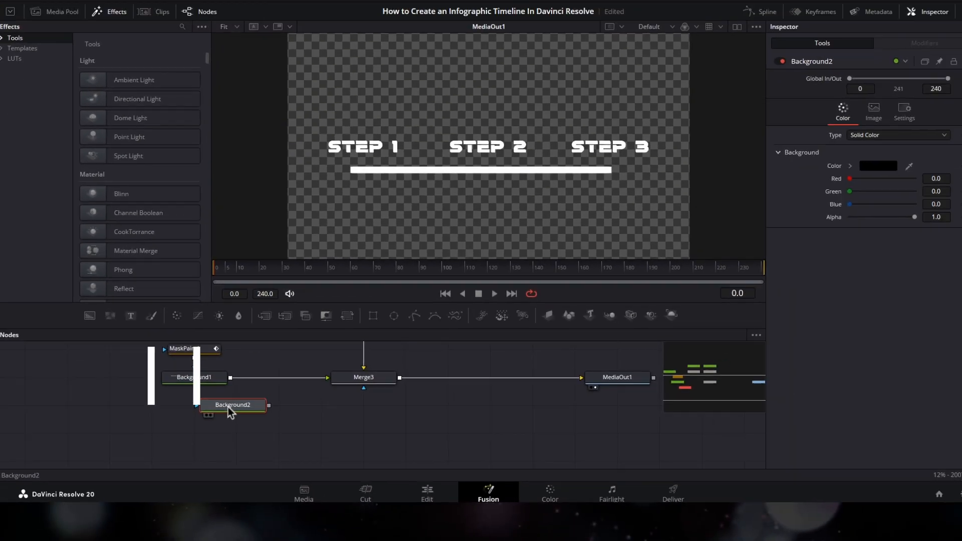
left_click_drag(228, 407, 187, 450)
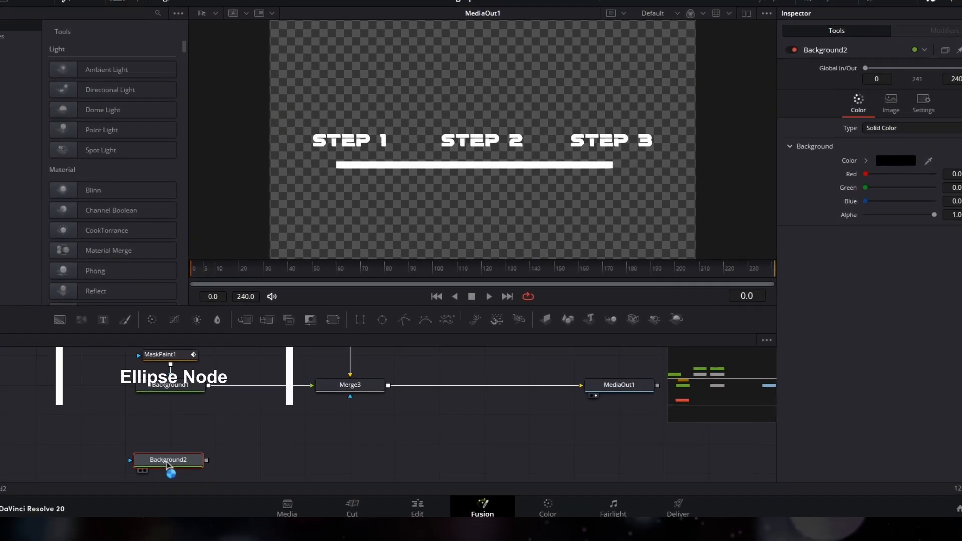
- Add an Ellipse mask node feeding the mask input of Background2
key("shift+space")
type("Ellipse")
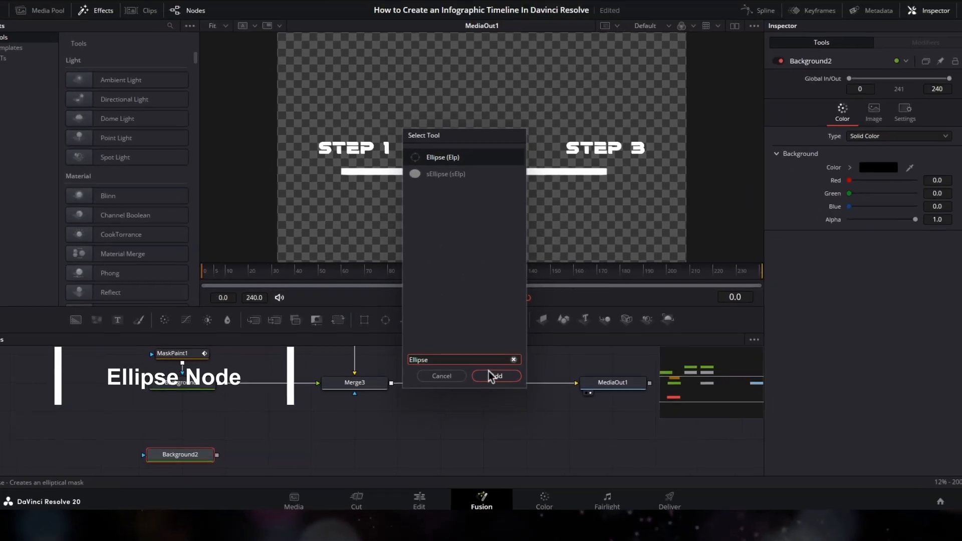
left_click(493, 375)
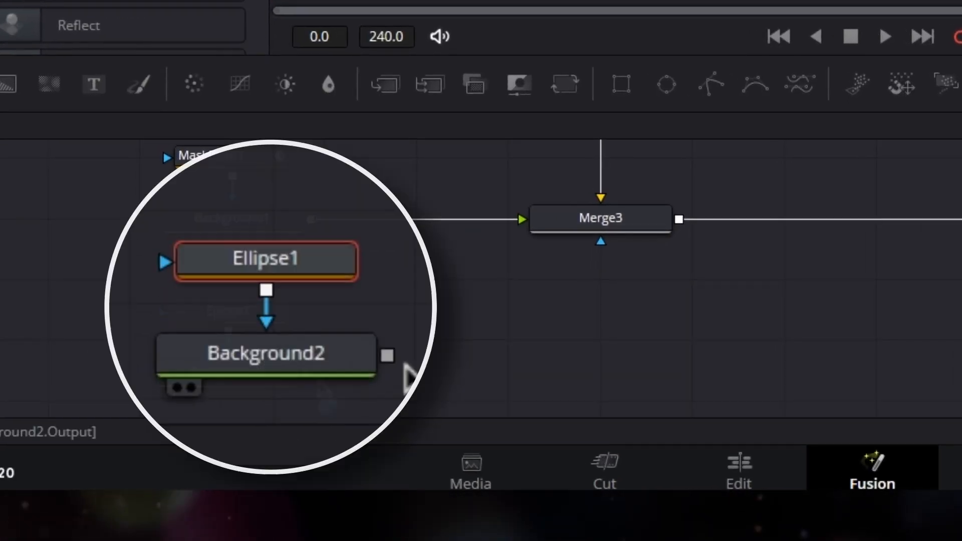
- Set the color of Background2 to white, with red, green and blue at 1.0
left_click(252, 382)
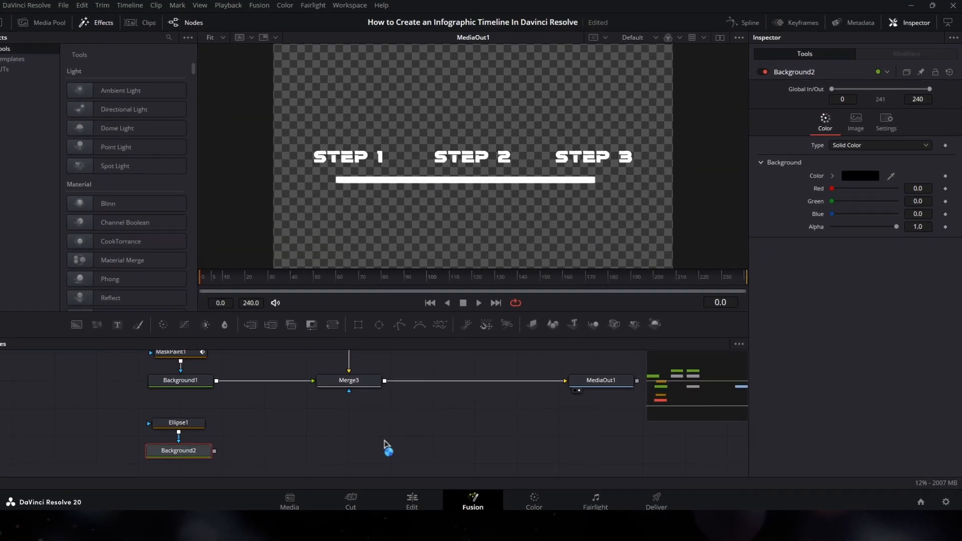
left_click_drag(847, 215, 903, 215)
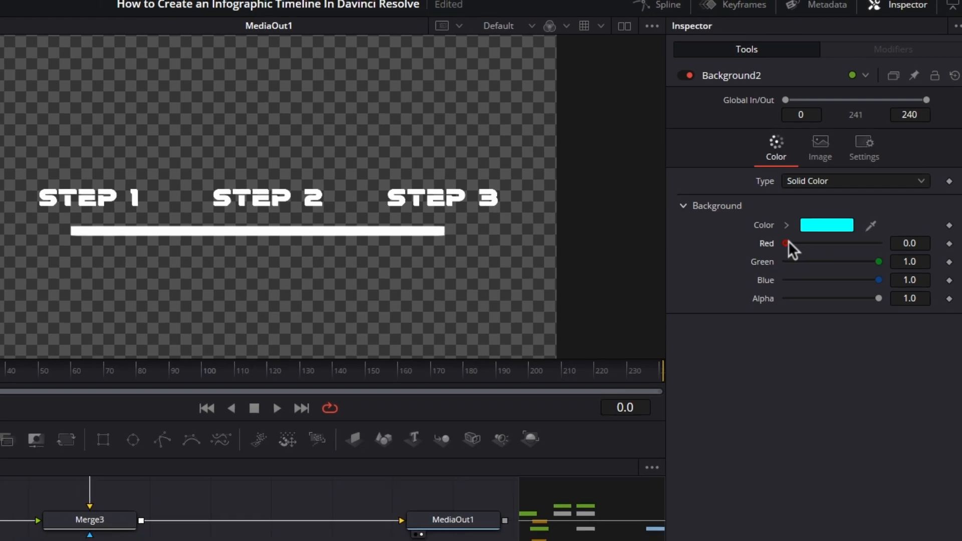
left_click_drag(765, 245, 863, 244)
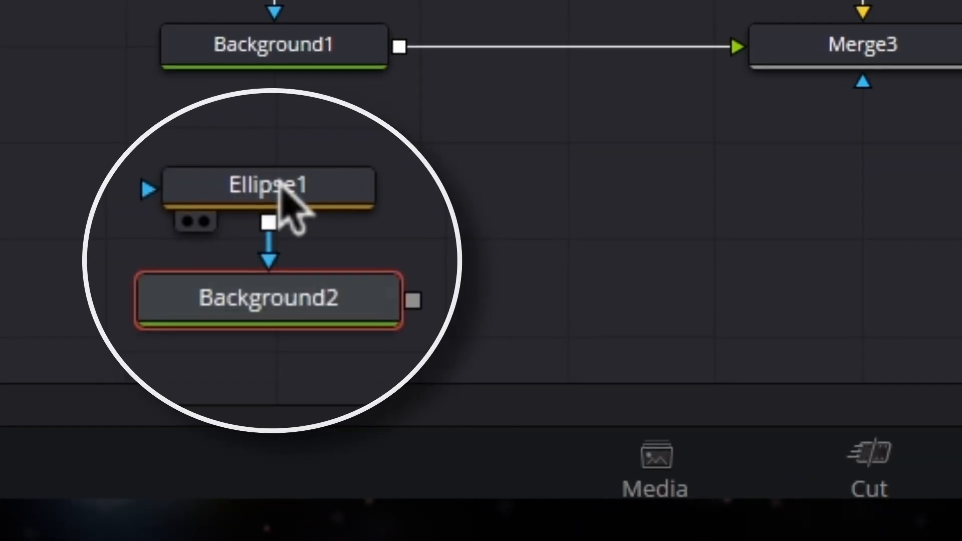
- Tie the Height of Ellipse1 to its Width with an expression, and shrink the Width to about 0.044
left_click(204, 391)
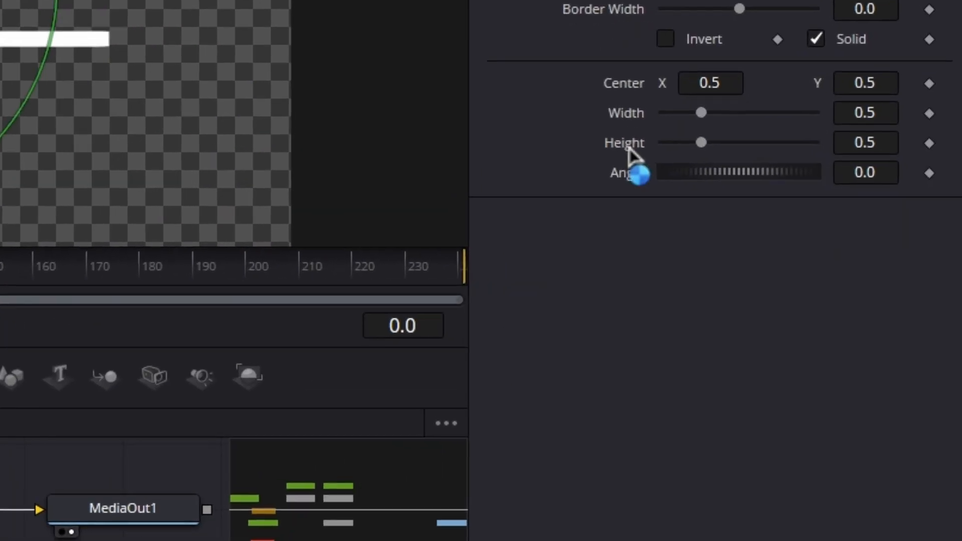
right_click(630, 149)
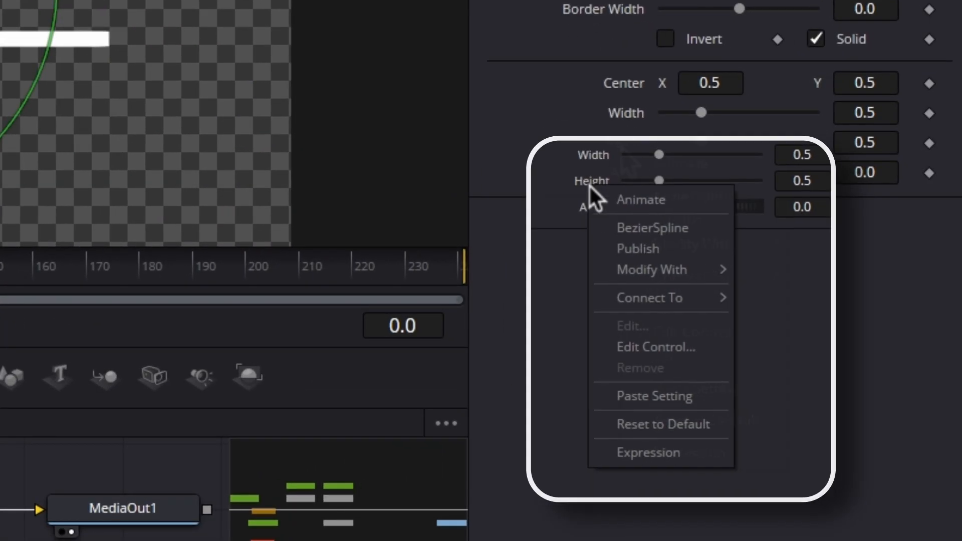
left_click(673, 451)
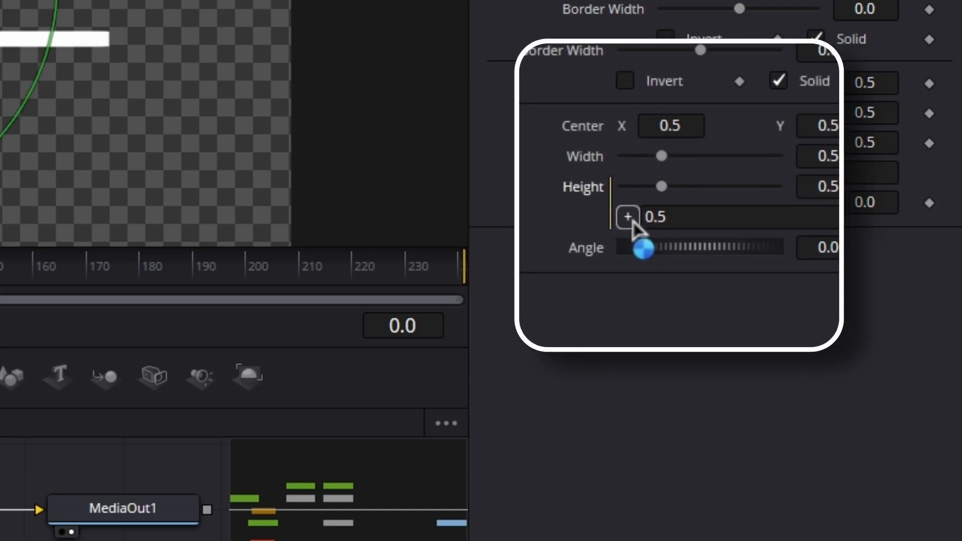
left_click_drag(627, 217, 576, 125)
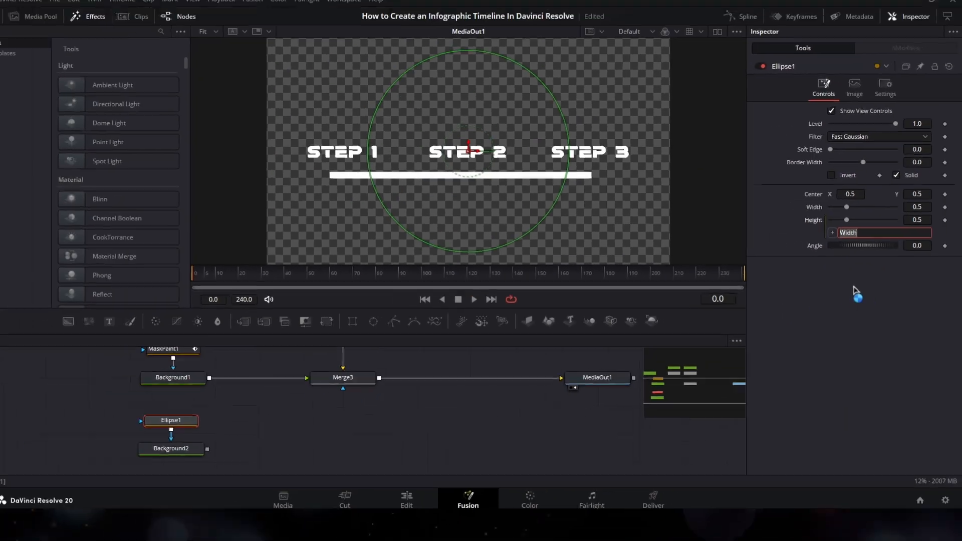
left_click(679, 343)
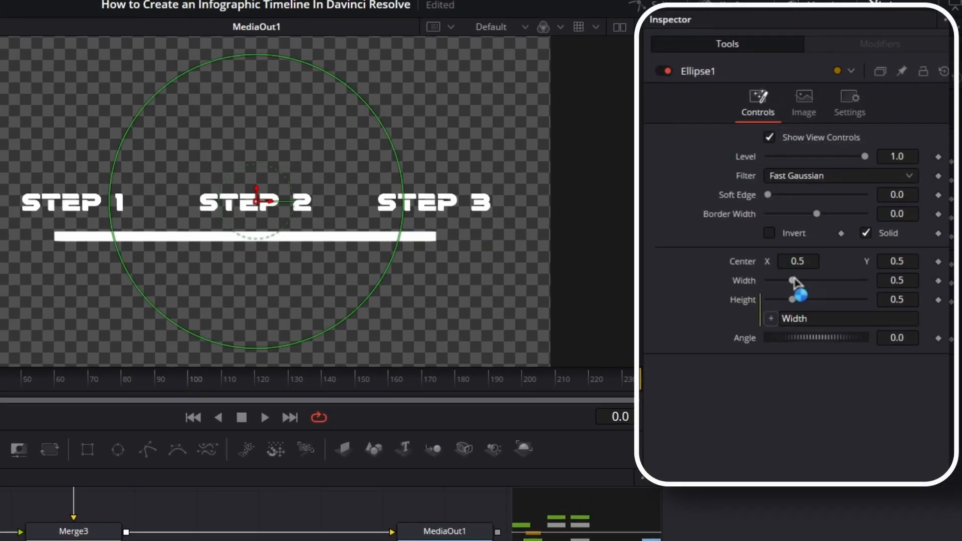
left_click_drag(780, 279, 777, 277)
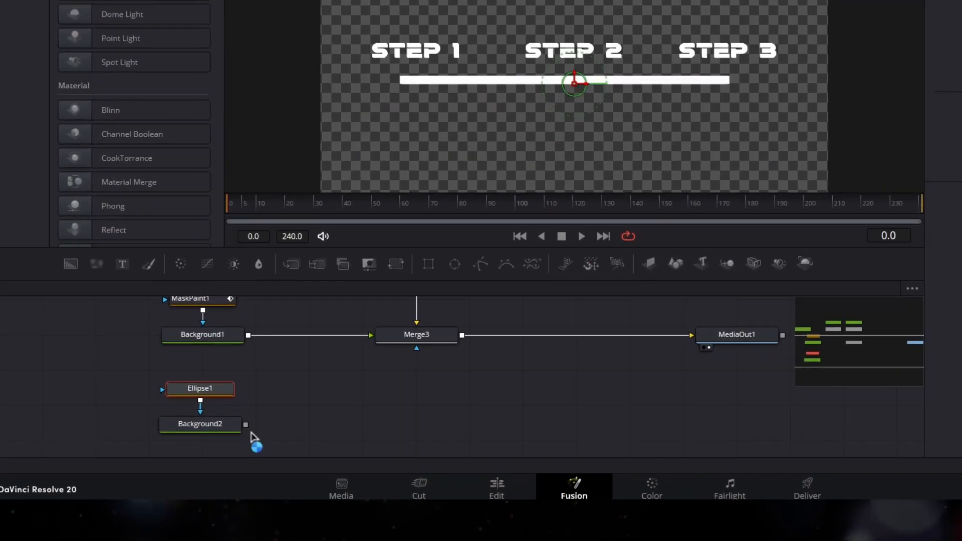
- Merge the output of Background2 over the output of Merge3, arrange the new merge below Merge3, and select Ellipse1
left_click_drag(224, 446, 392, 376)
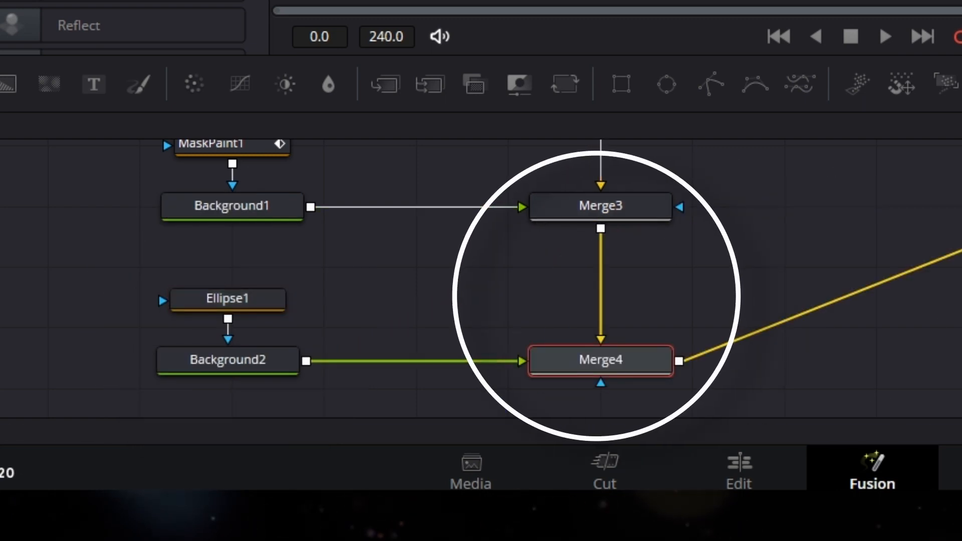
left_click_drag(961, 207, 961, 357)
scroll(853, 270, "down", 4)
left_click(616, 303)
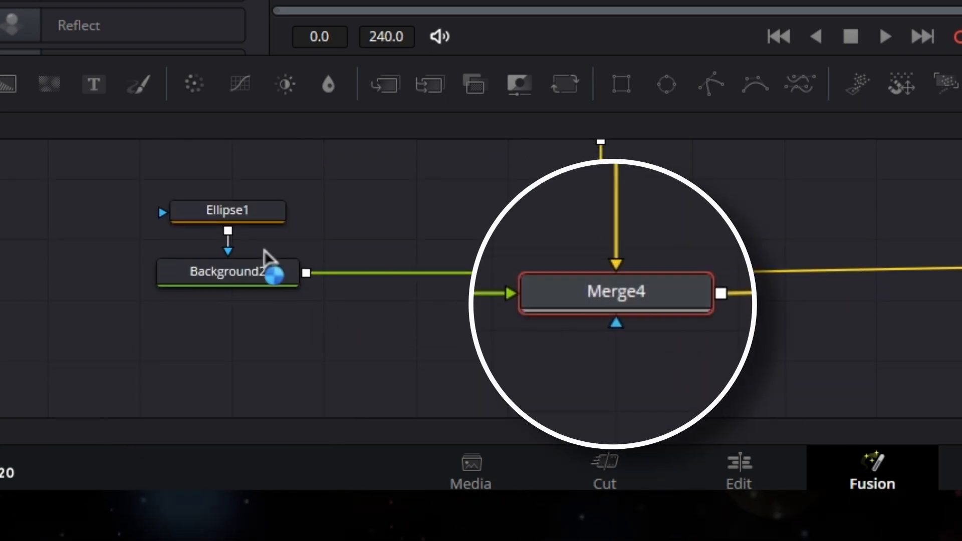
left_click(260, 216)
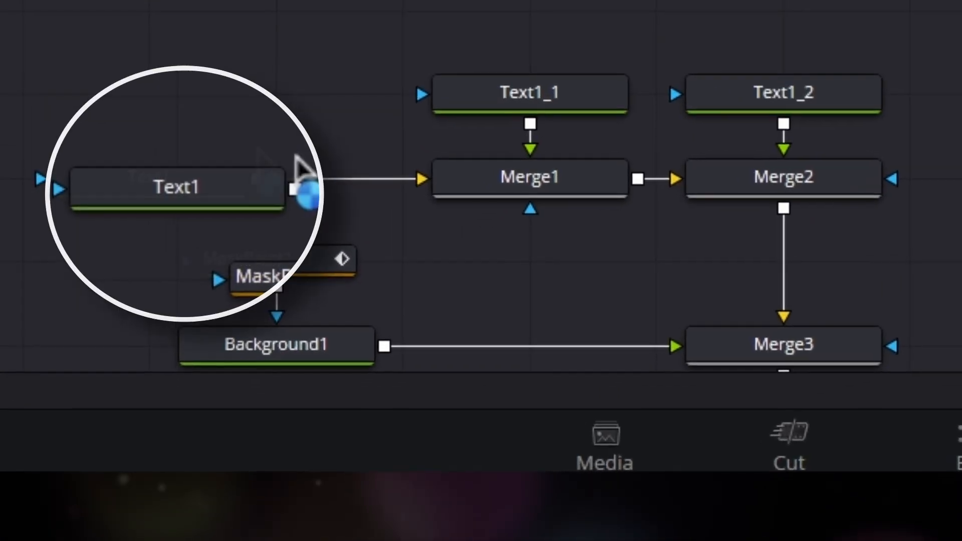
- At frame 24, keyframe the layout Center of Text1 and open its shading settings
left_click(159, 185)
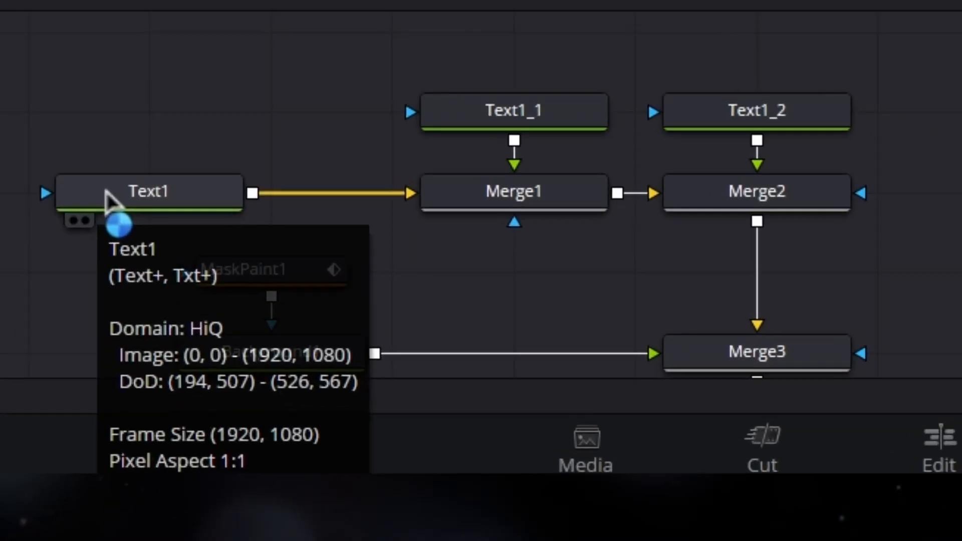
left_click(136, 401)
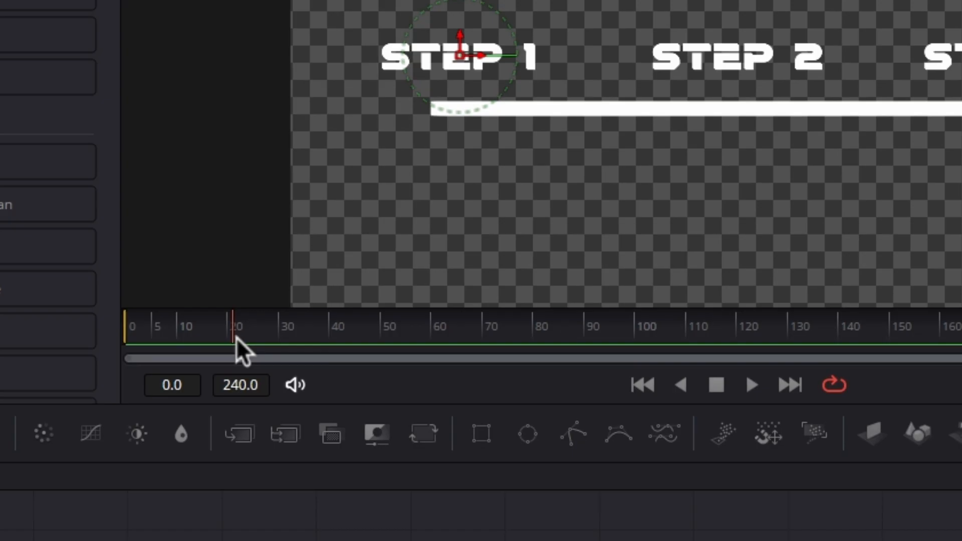
mouse_move(236, 338)
left_mouse_down()
mouse_move(261, 351)
mouse_move(249, 350)
left_mouse_up()
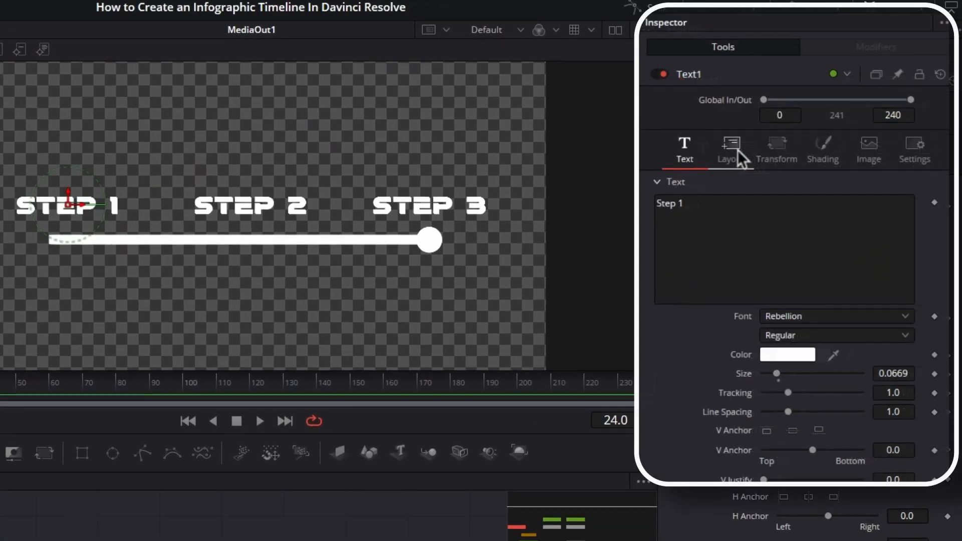
left_click(752, 152)
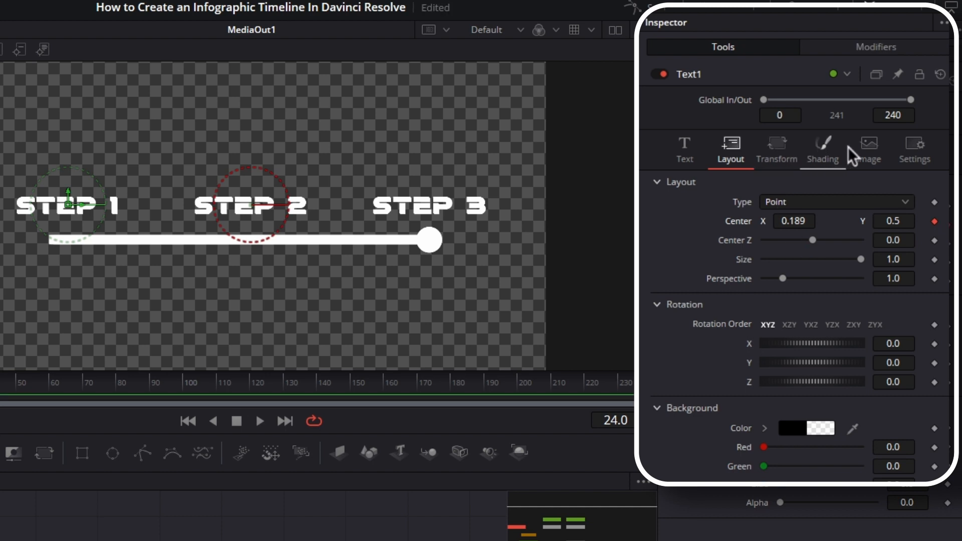
left_click(823, 153)
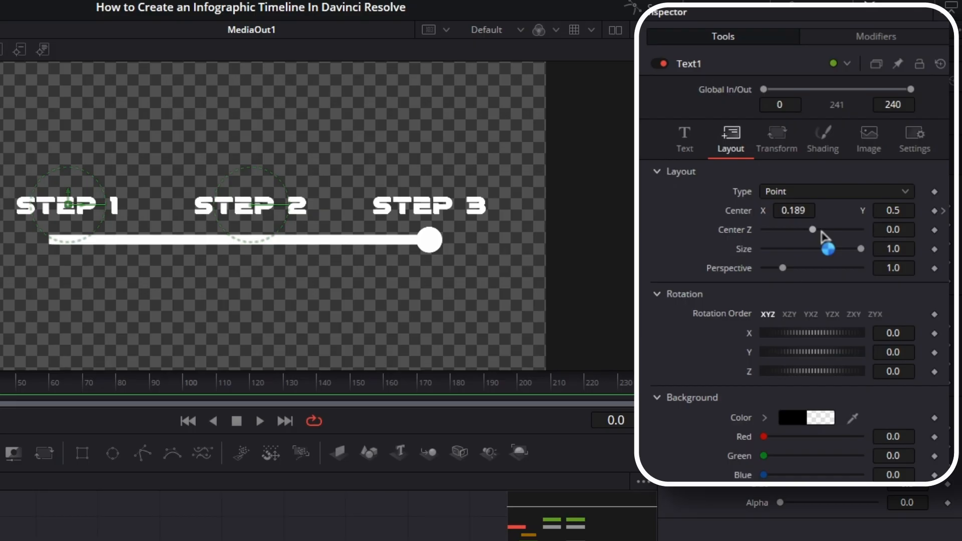
- At frame 0, lower the Center Y of Text1 onto the line, keeping X at 0.189, and reduce its shading opacity
left_click_drag(810, 224, 791, 223)
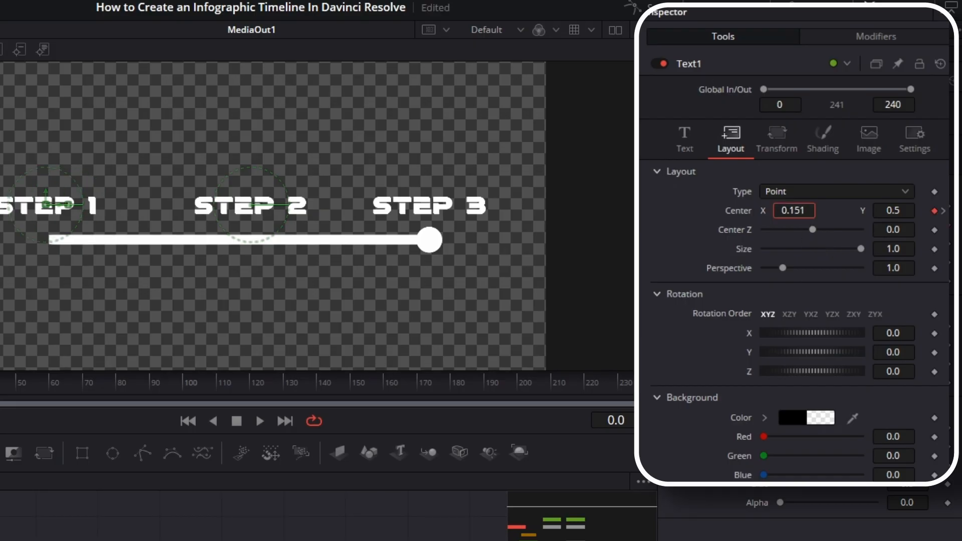
left_click_drag(897, 210, 874, 210)
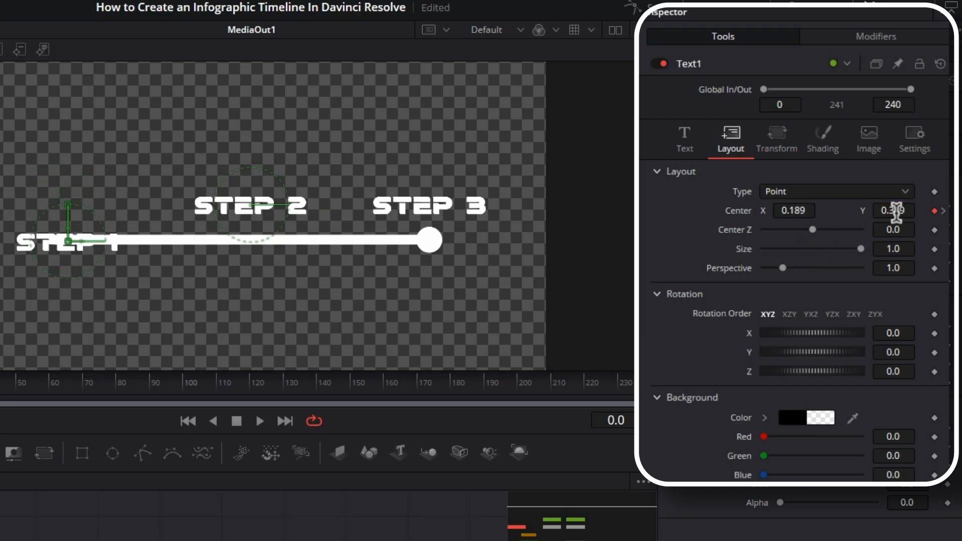
left_click(824, 141)
left_click_drag(868, 296, 757, 296)
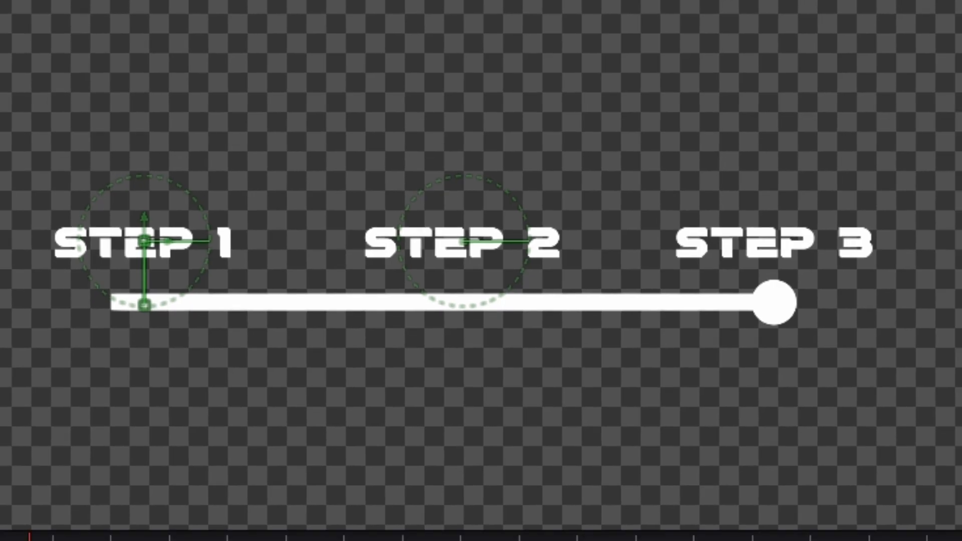
- Select the Step 2 text node, Text1_1, and scrub the playhead from frame 64 back to an earlier frame
left_click(286, 407)
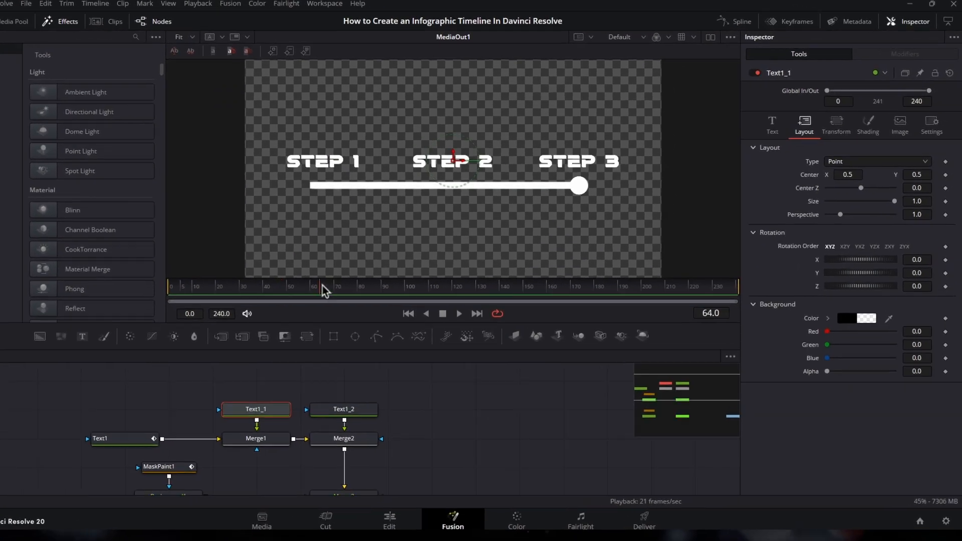
left_click_drag(140, 539, 45, 539)
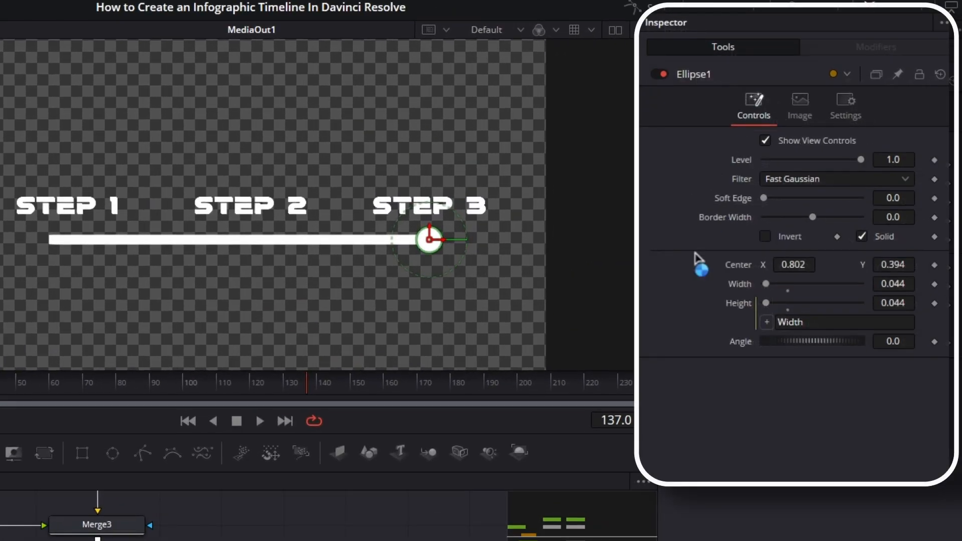
- Publish the Center parameter of Ellipse1
right_click(733, 267)
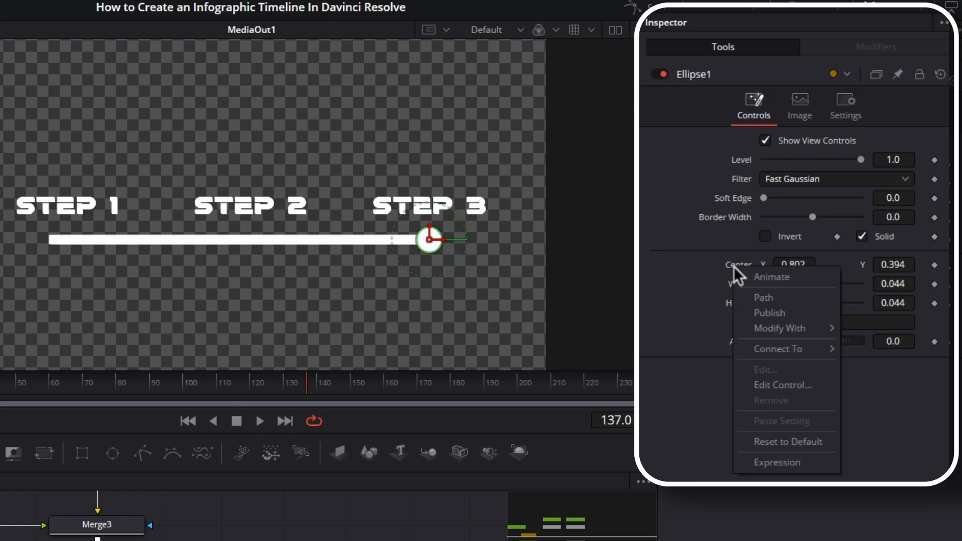
left_click(772, 315)
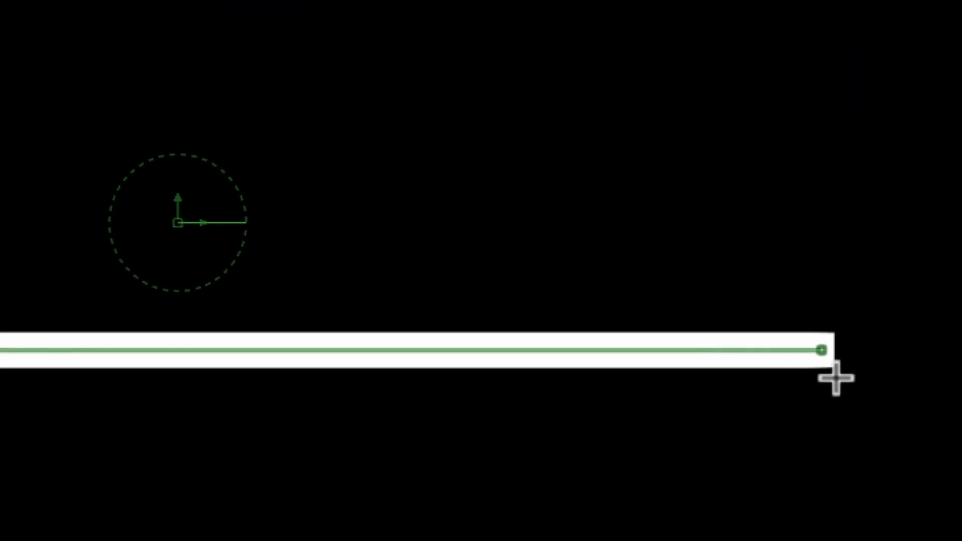
- Publish the end point of the MaskPaint1 line's polyline and connect Point 0 to the published Center of Ellipse1
right_click(835, 358)
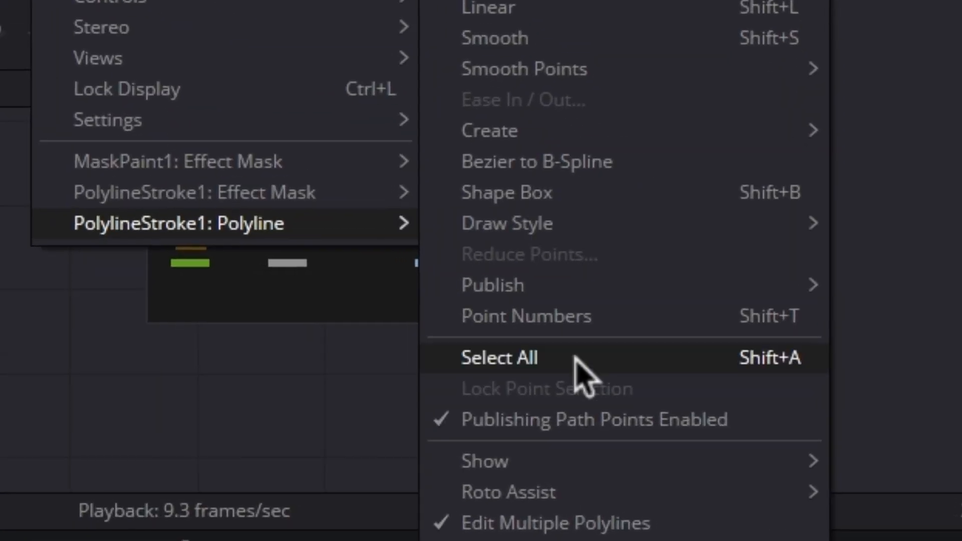
mouse_move(541, 285)
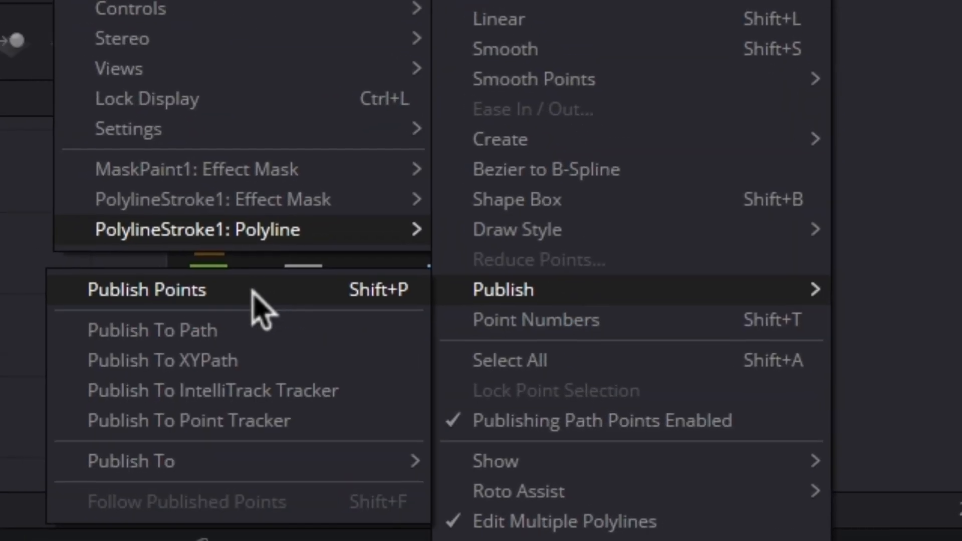
left_click(253, 291)
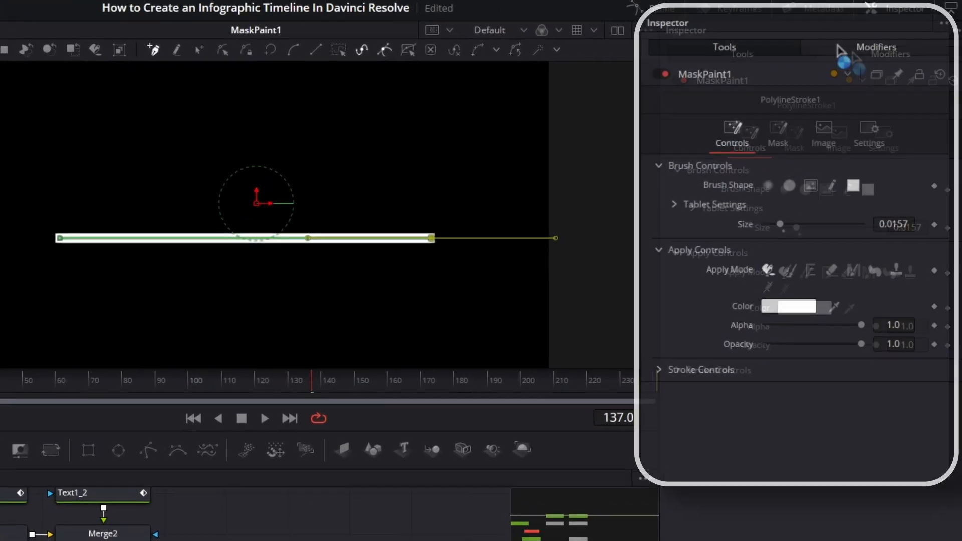
left_click(842, 50)
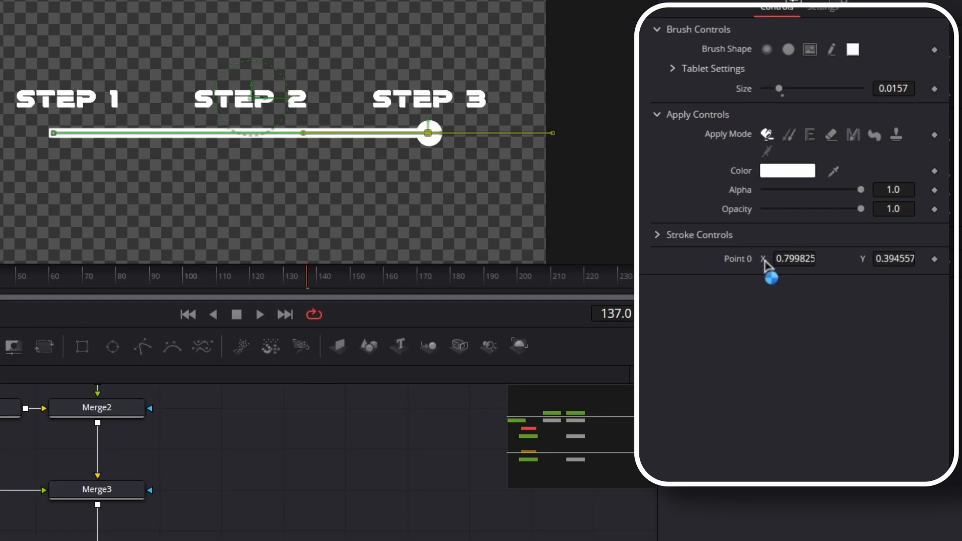
right_click(737, 259)
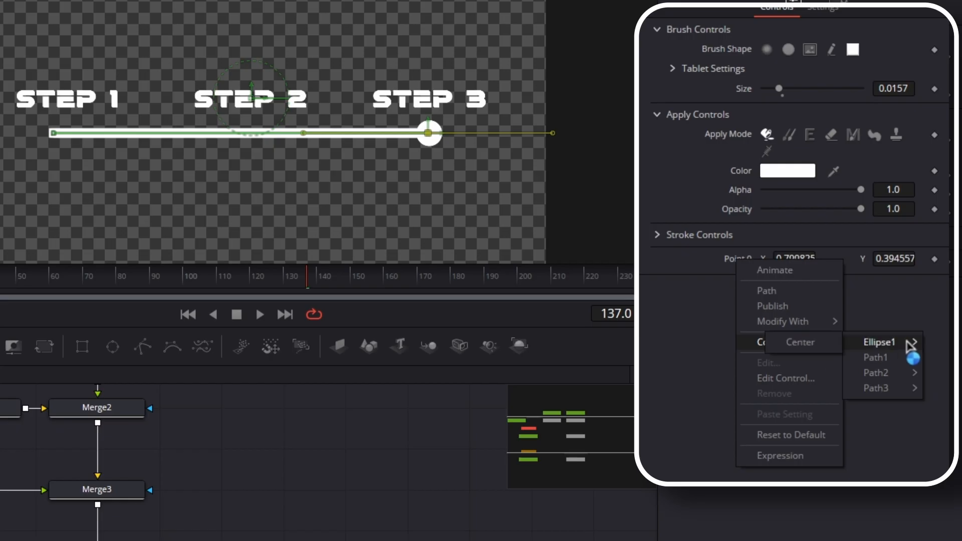
left_click(786, 341)
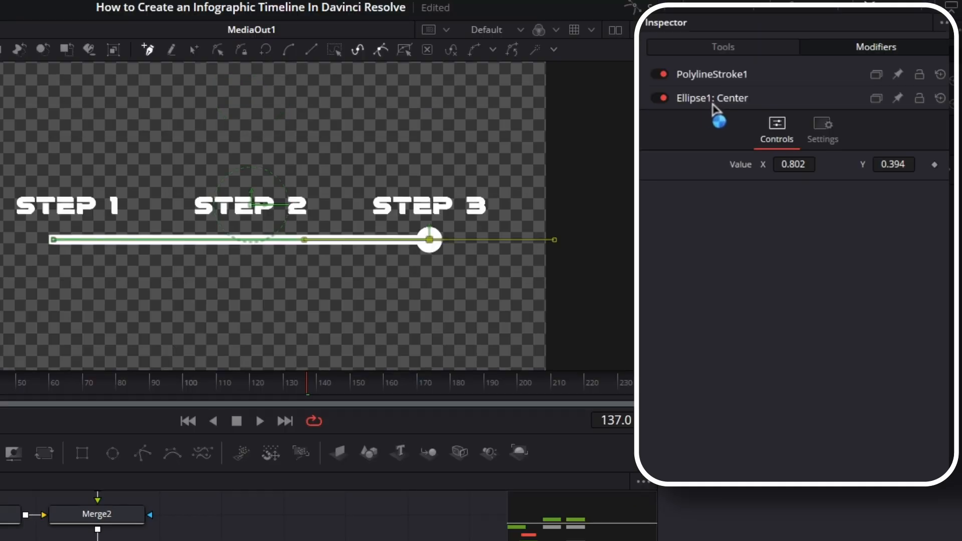
- Lower the published Ellipse1 Center X to 0.156 so the circle sits beneath Step 1, and keyframe it at frame 24
left_click_drag(790, 168, 737, 168)
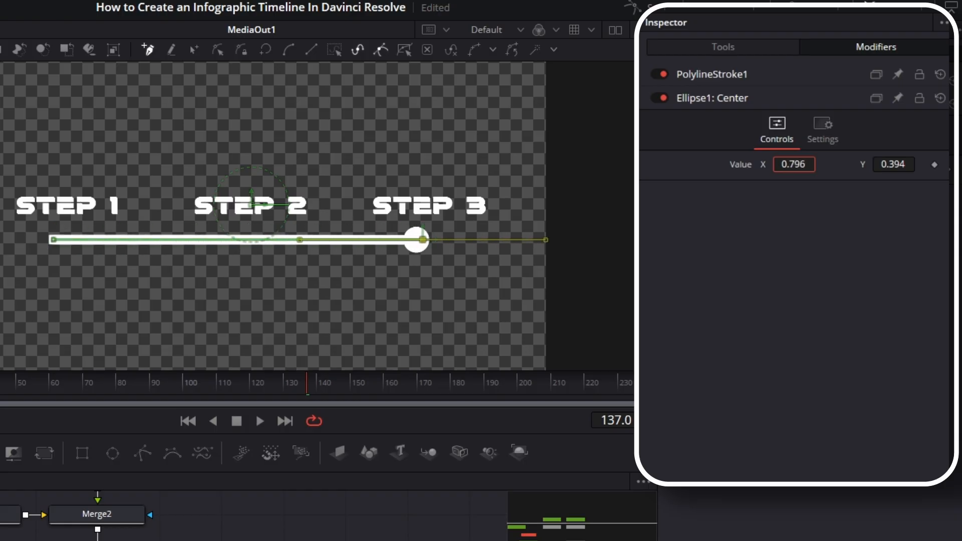
left_click_drag(793, 164, 736, 164)
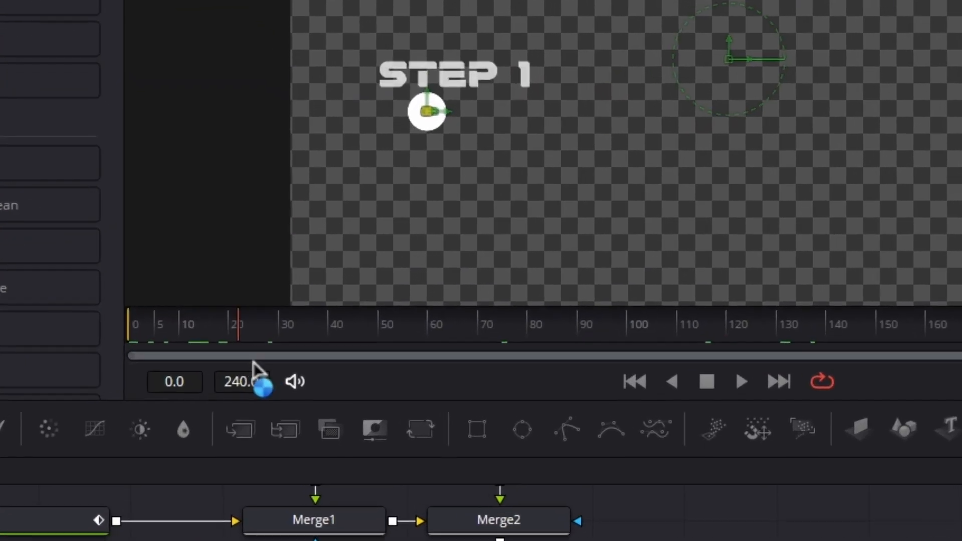
mouse_move(252, 359)
left_mouse_down()
mouse_move(262, 365)
mouse_move(167, 344)
mouse_move(287, 356)
mouse_move(254, 345)
left_mouse_up()
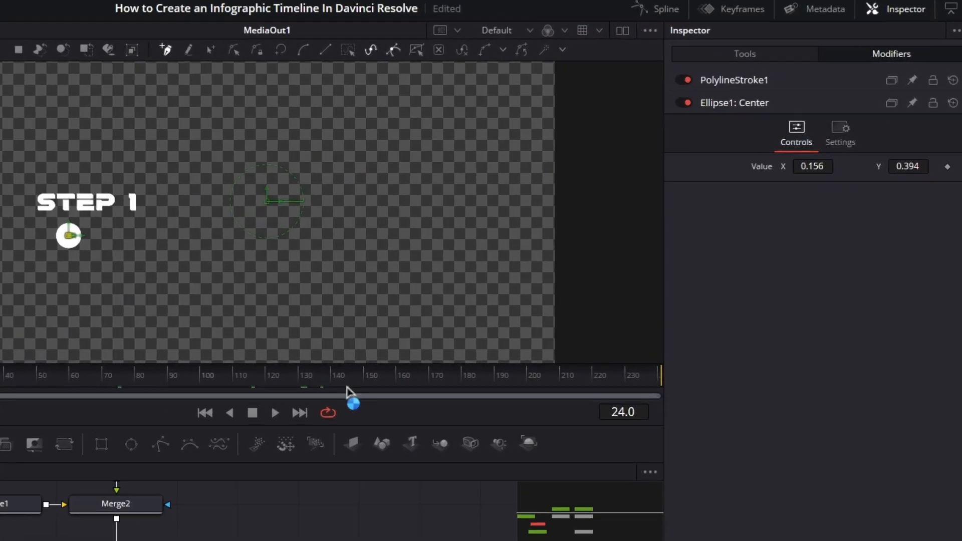
left_click(710, 125)
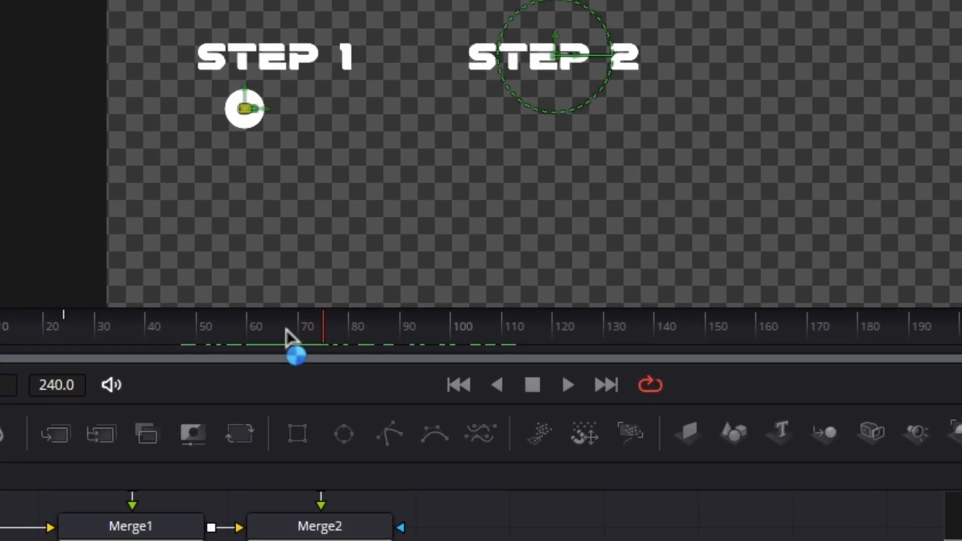
- Keyframe the published Ellipse1 Center X at 0.501 on frame 72 and at 0.794 on frame 120, aligned with Step 2 and Step 3
left_click_drag(285, 330, 358, 334)
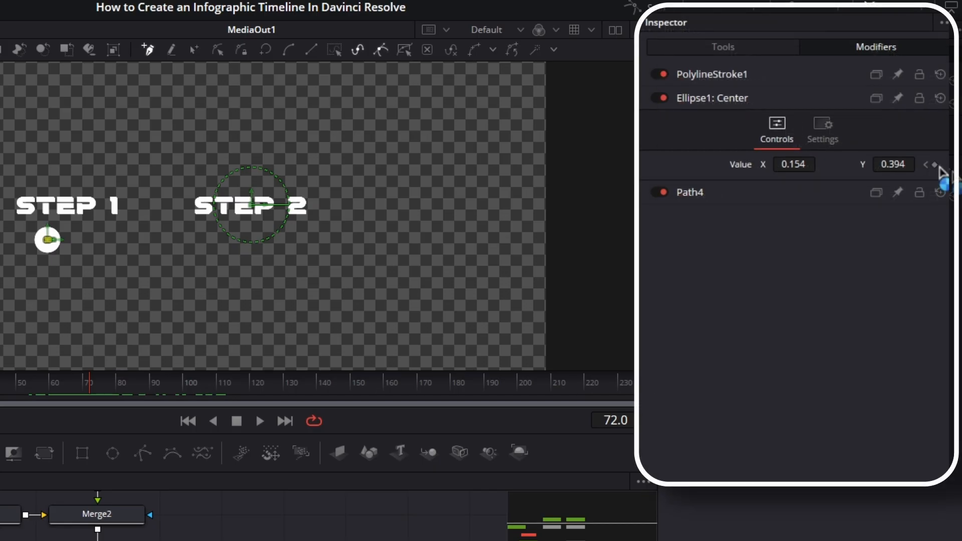
left_click(938, 166)
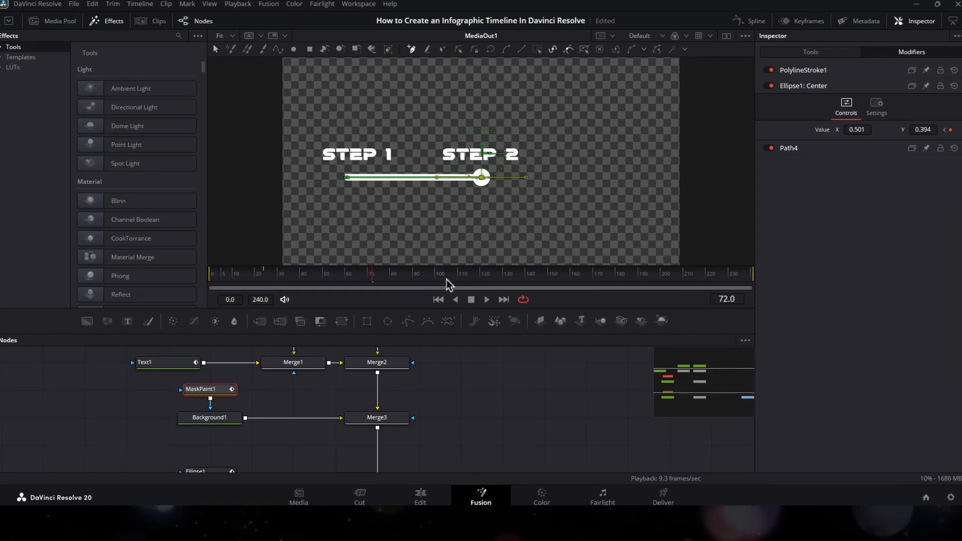
left_click(446, 279)
left_click_drag(416, 339, 489, 362)
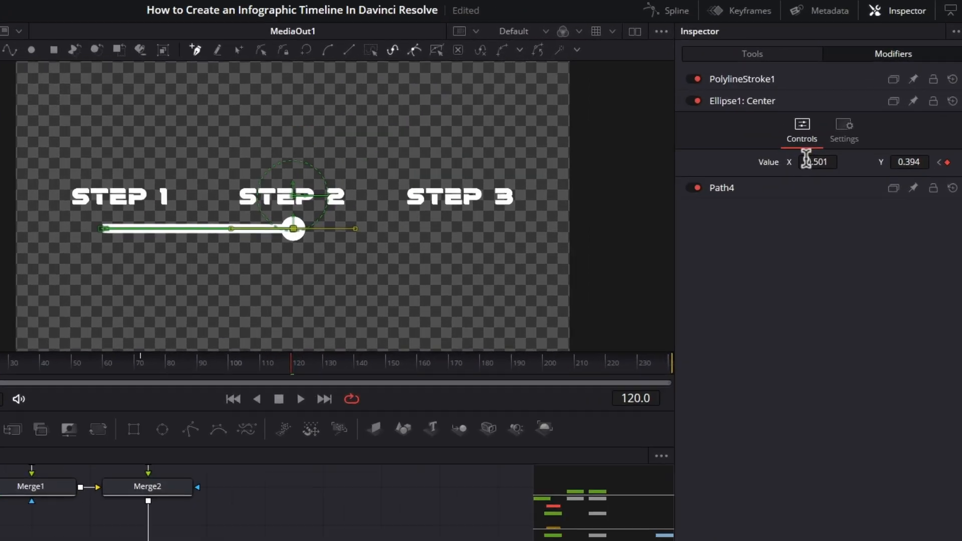
left_click_drag(806, 162, 733, 164)
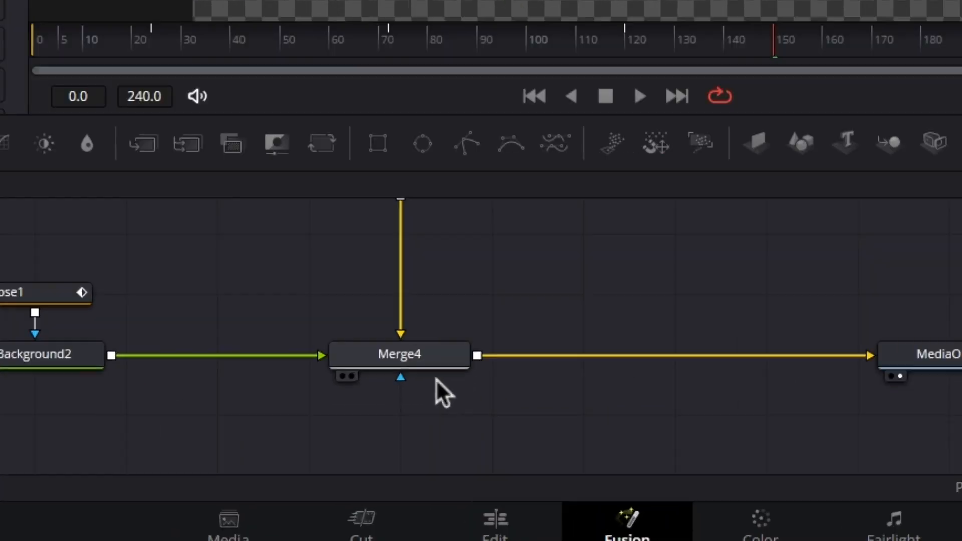
- Add a DVE node after Merge4 and set its Y rotation to 18.3
left_click(466, 304)
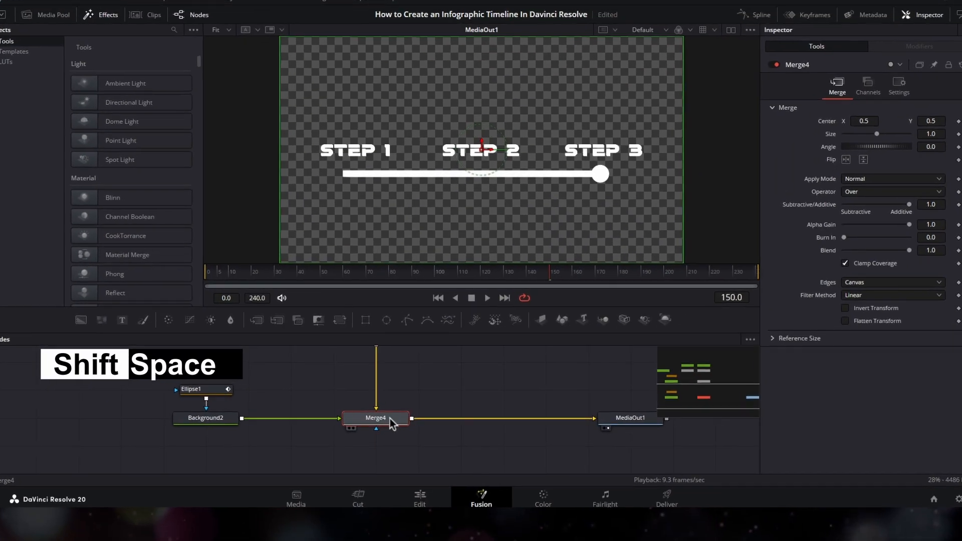
key("shift+space")
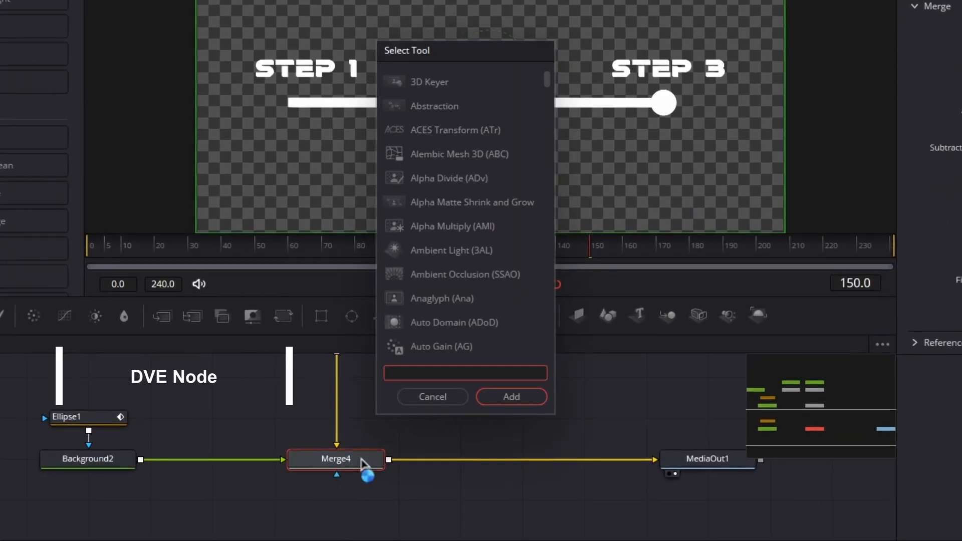
type("dve")
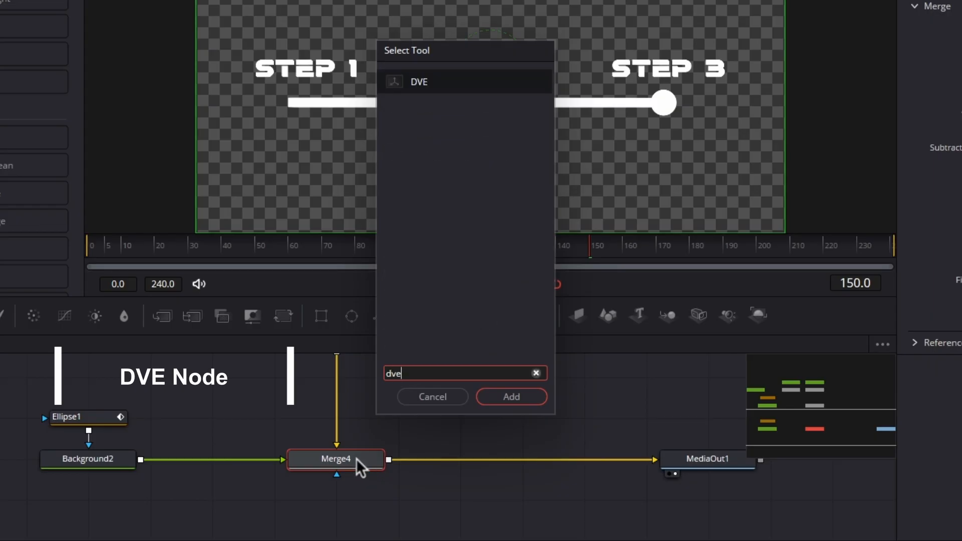
left_click(521, 400)
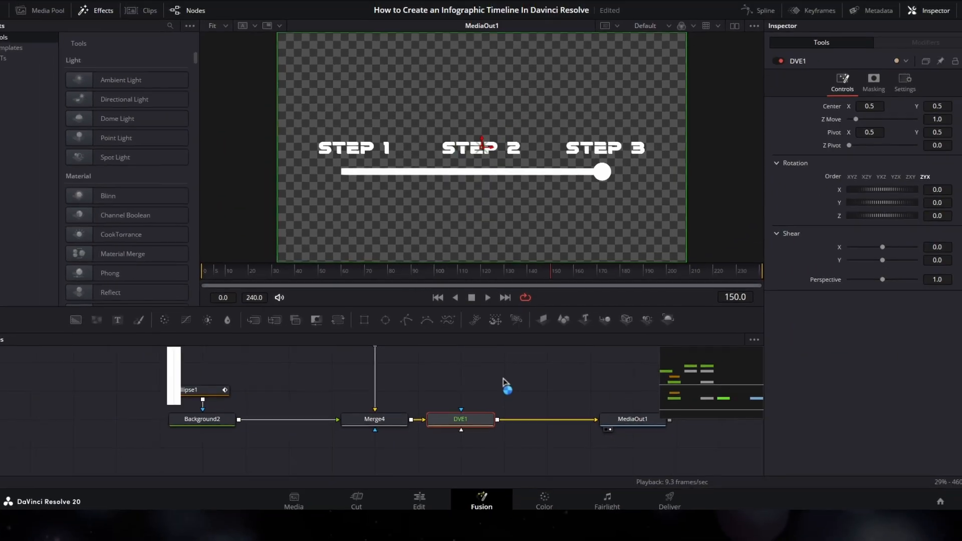
left_click_drag(868, 199, 831, 265)
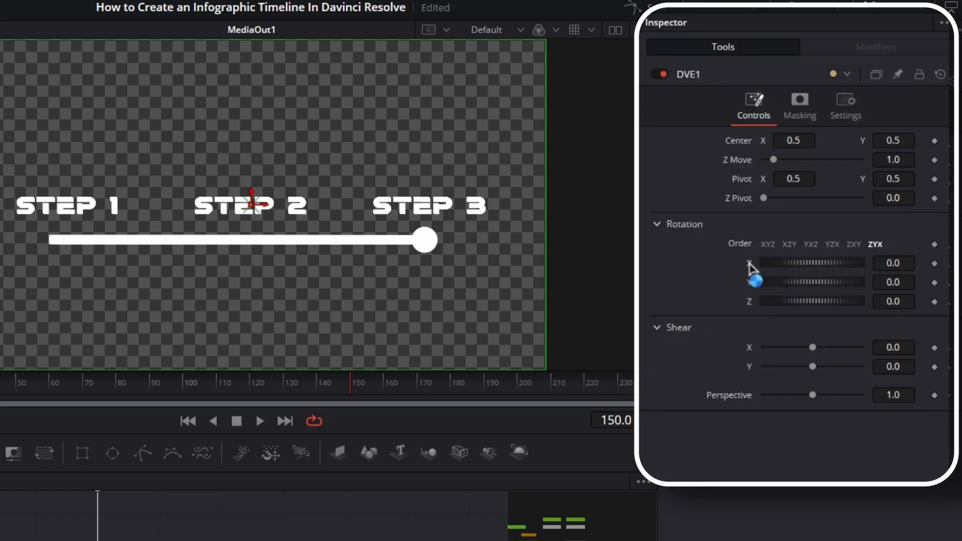
mouse_move(813, 281)
left_mouse_down()
mouse_move(826, 281)
mouse_move(775, 287)
mouse_move(803, 311)
mouse_move(822, 291)
left_mouse_up()
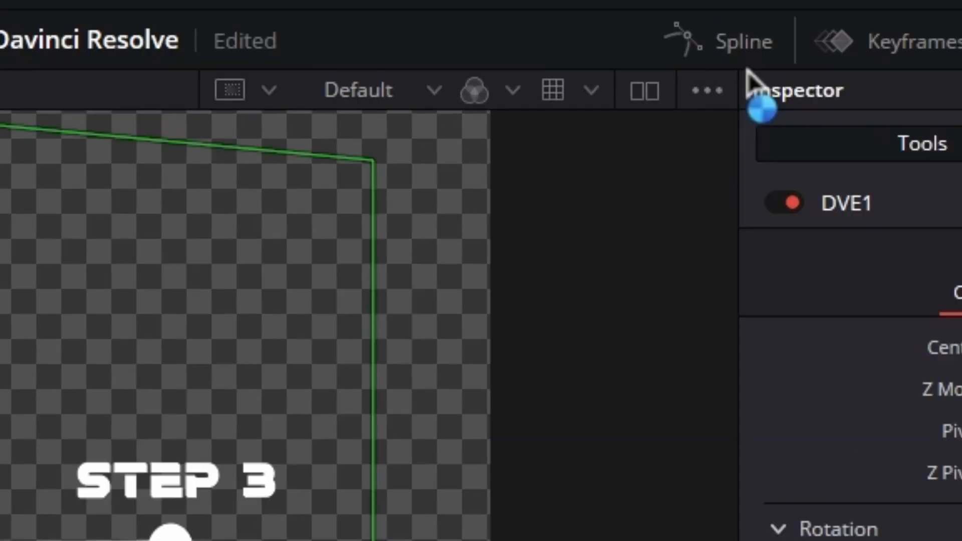
- Apply Out Cubic easing to all animation keyframes in the Spline editor and play back the timeline
left_click(734, 44)
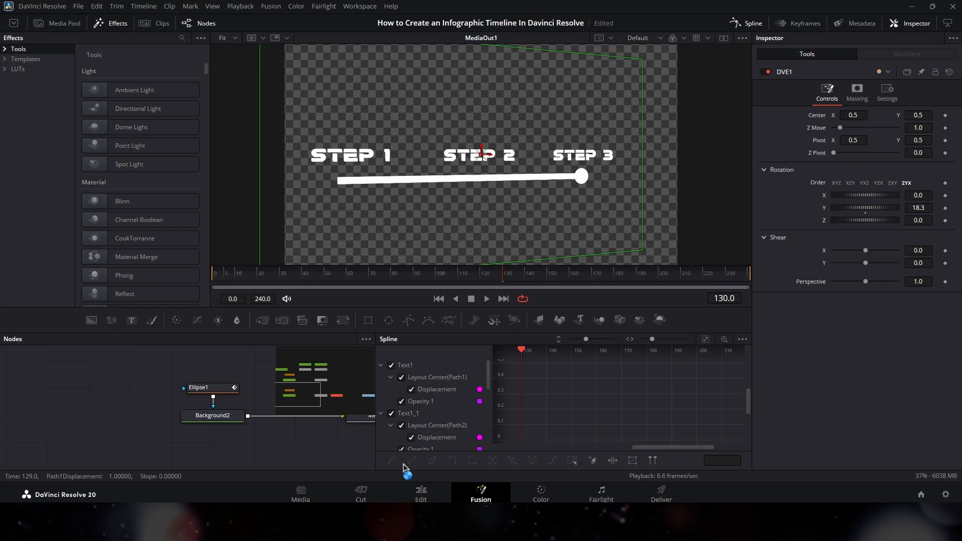
scroll(416, 435, "down", 5)
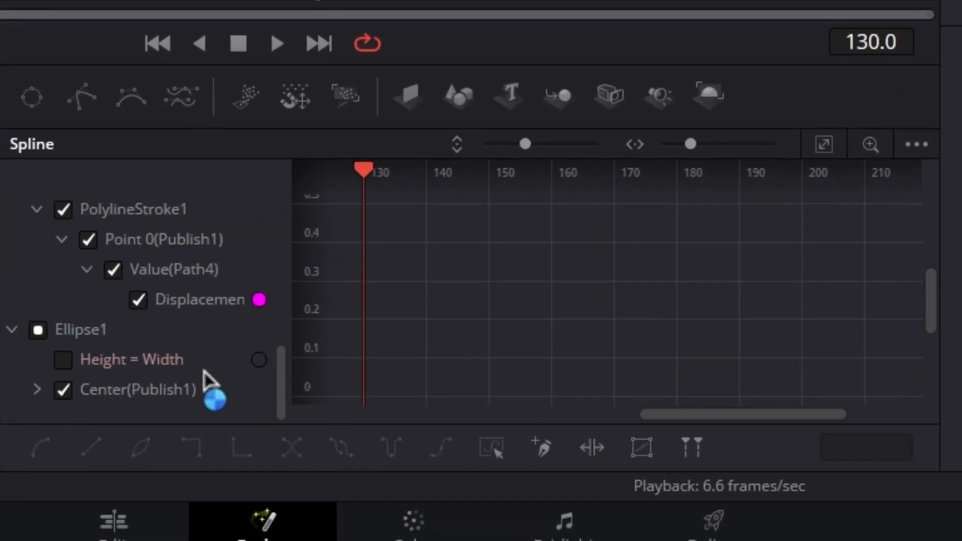
scroll(210, 381, "up", 5)
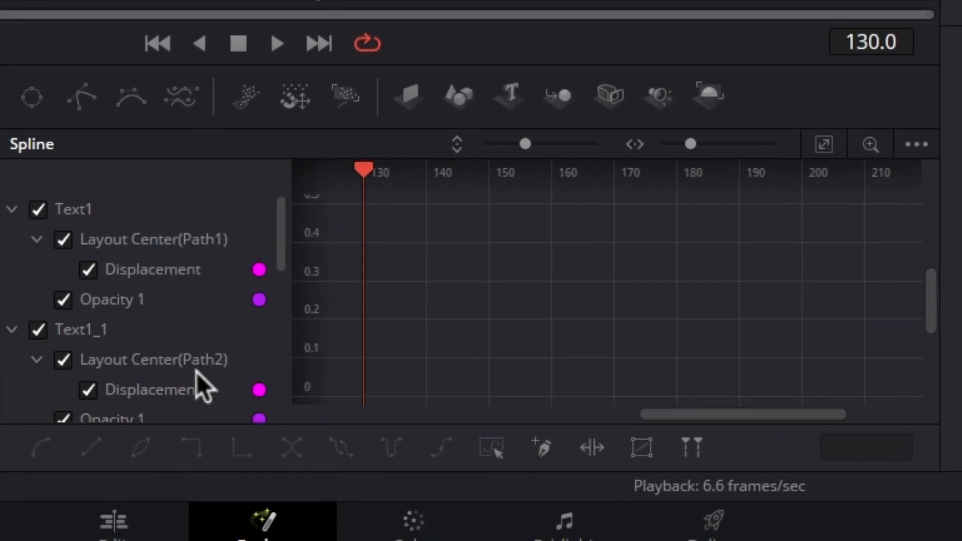
left_click(825, 145)
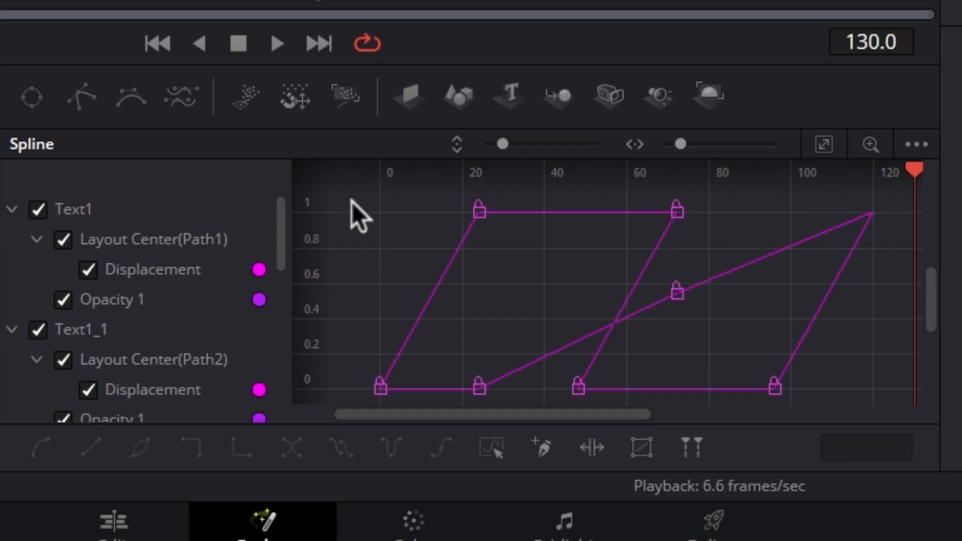
left_click_drag(351, 202, 950, 393)
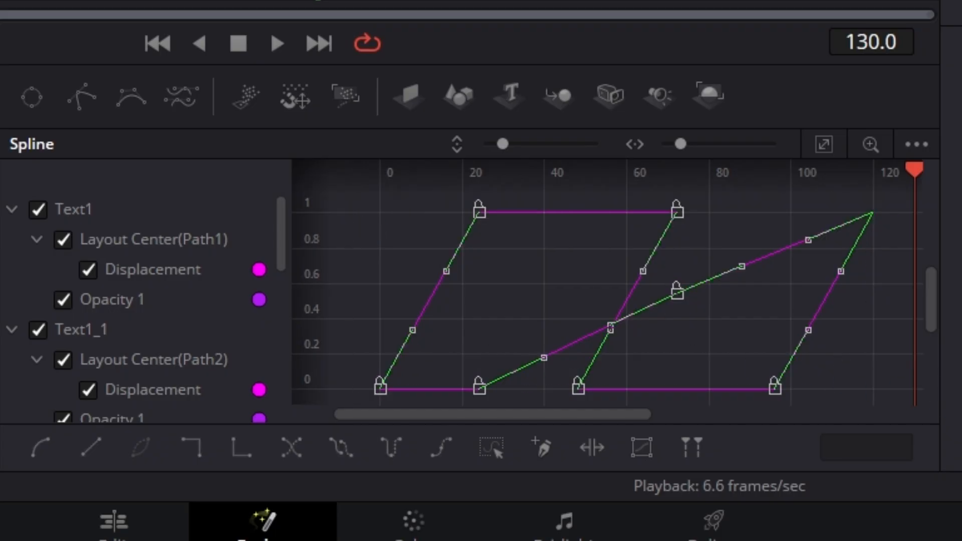
right_click(517, 325)
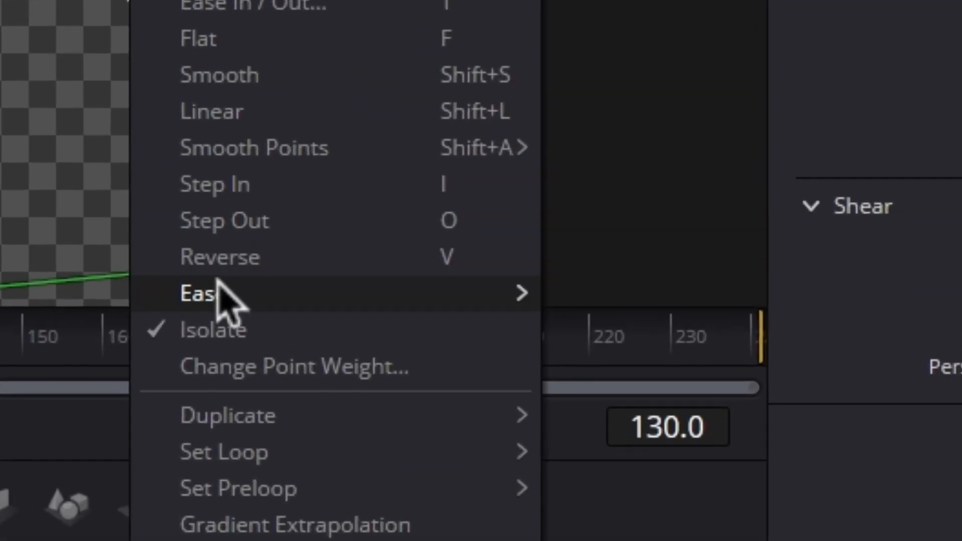
mouse_move(220, 293)
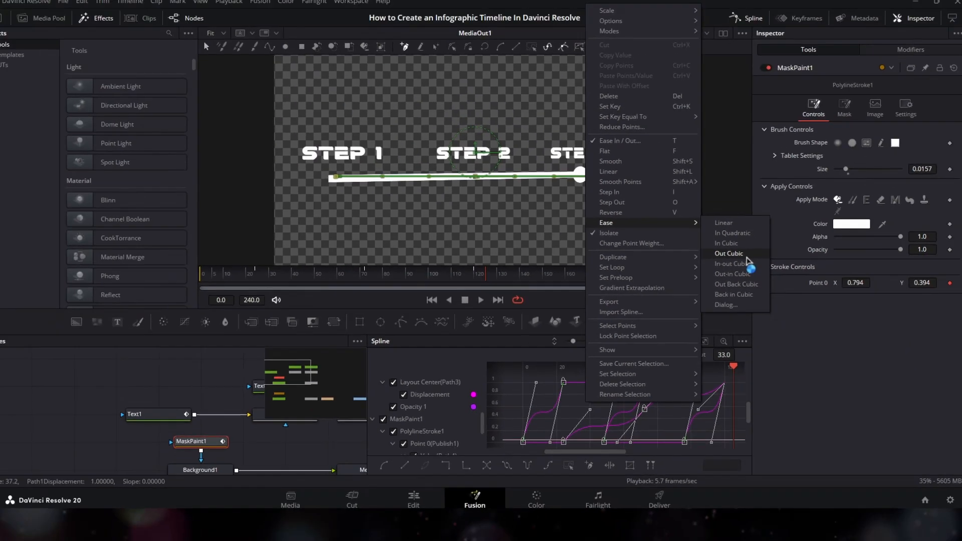
left_click(747, 256)
key("space")
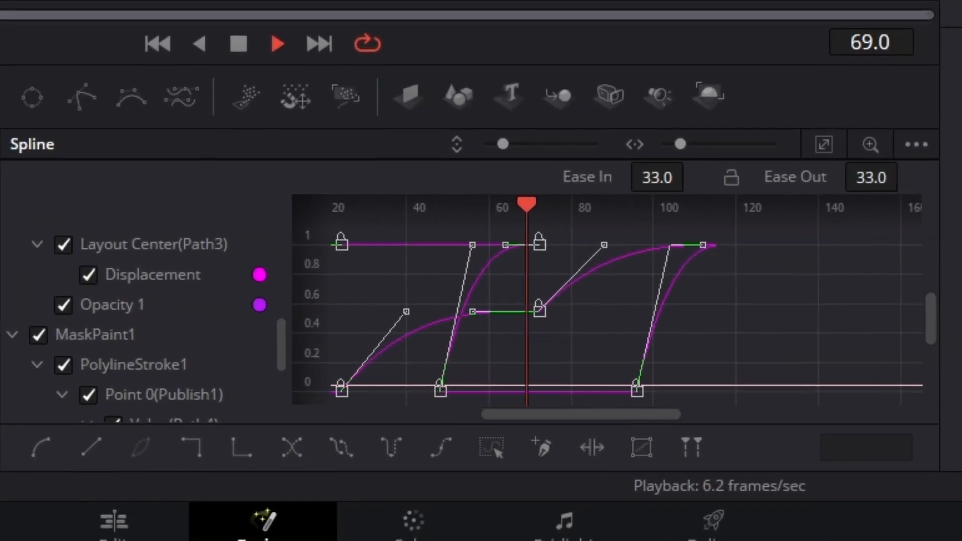